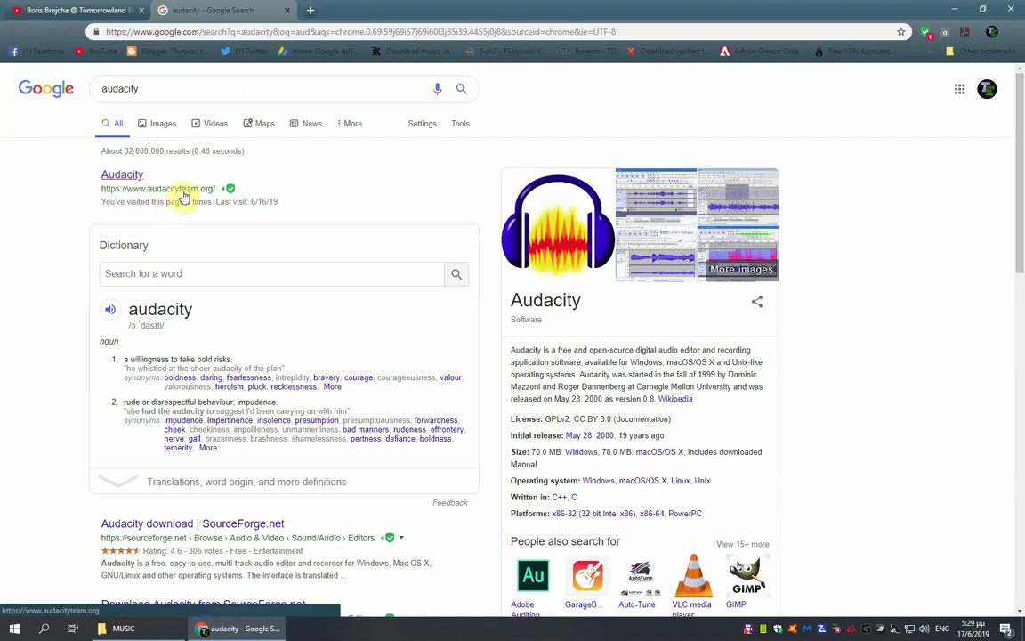
Step: Open the official Audacity website and follow its Windows download to the page offering the Audacity 2.3.2 installer
left_click(122, 177)
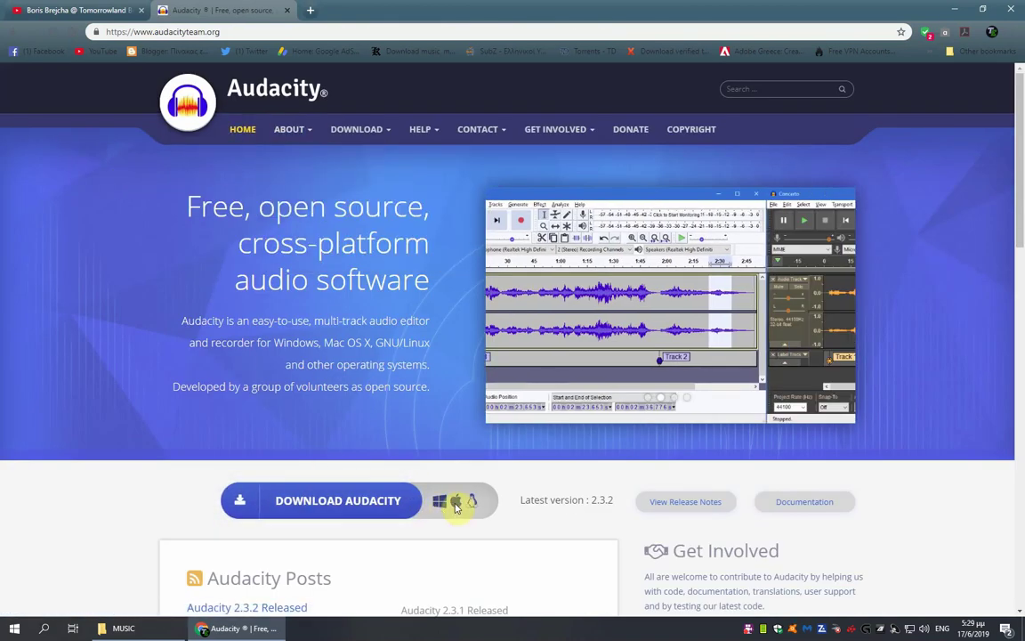
left_click(313, 489)
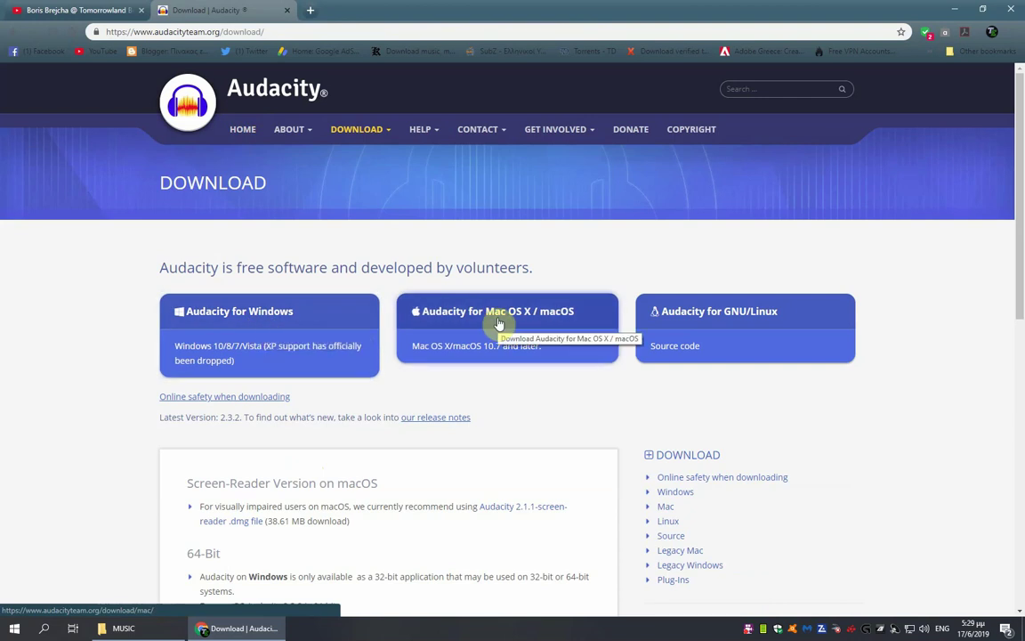
left_click(231, 317)
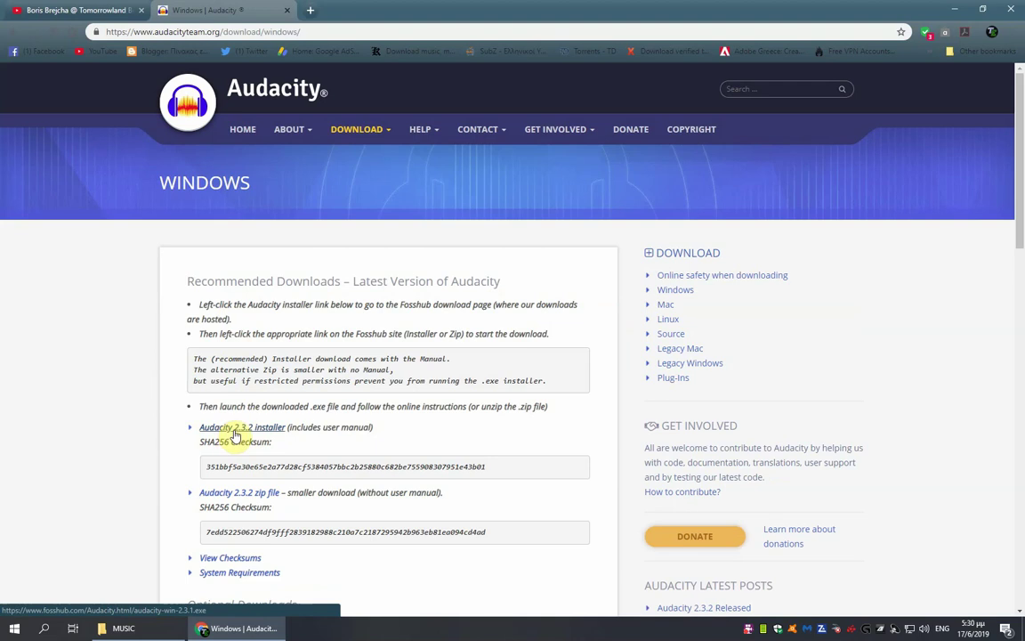
left_click(237, 431)
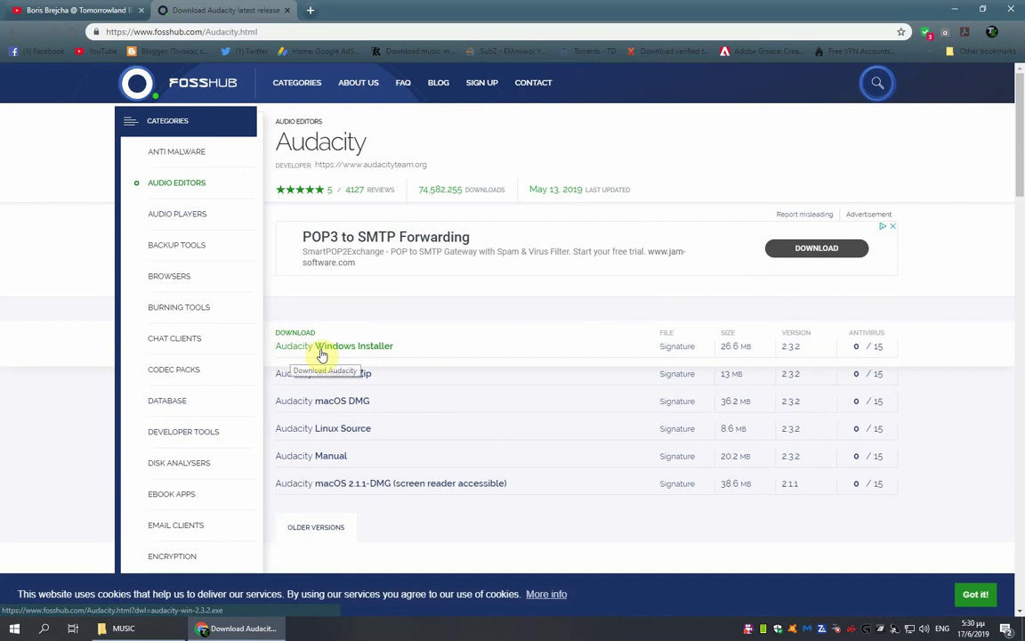
Step: Try to download the Audacity Windows Installer, checking the Downloads folder for existing Audacity installers
left_click_drag(317, 356, 290, 354)
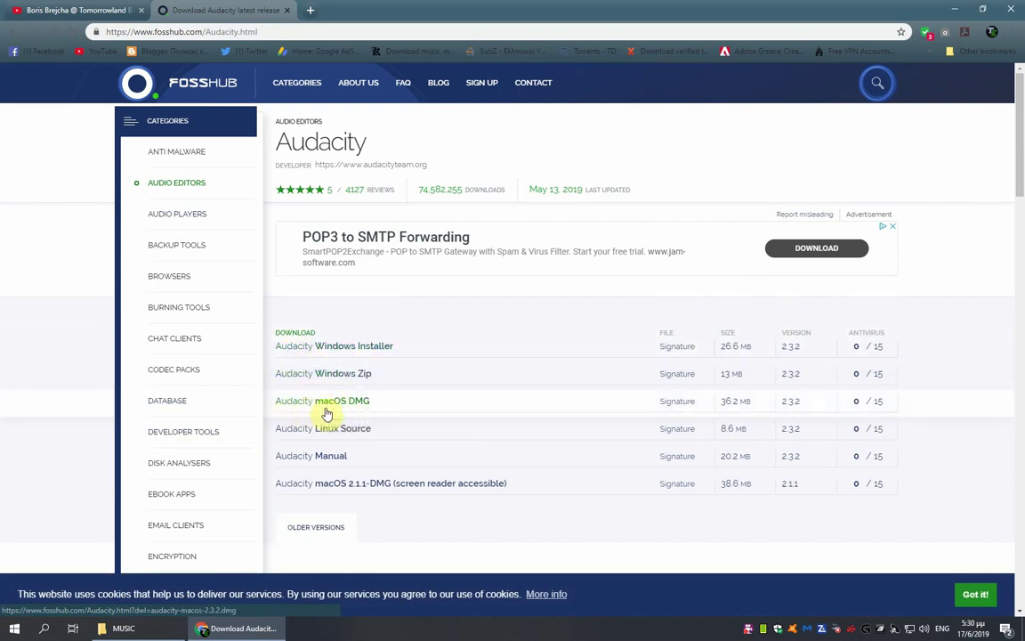
left_click(324, 349)
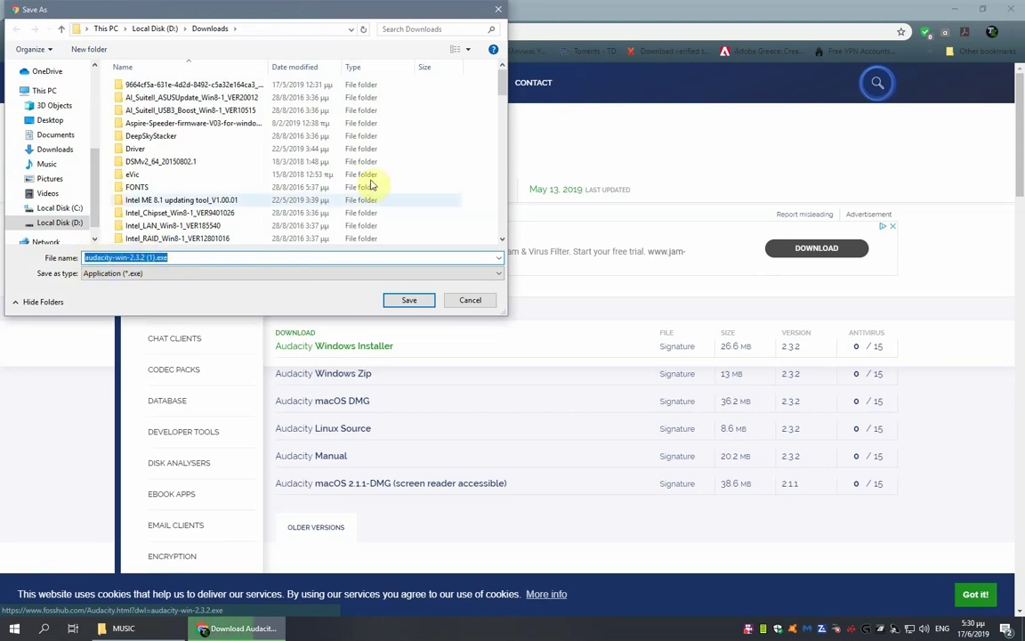
left_click_drag(500, 87, 505, 123)
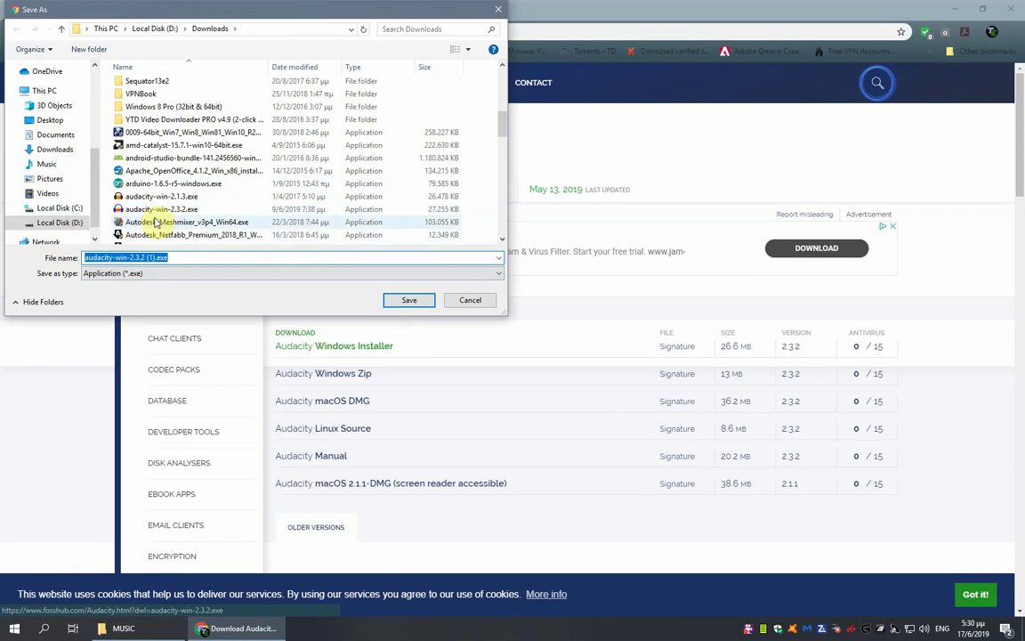
left_click(476, 304)
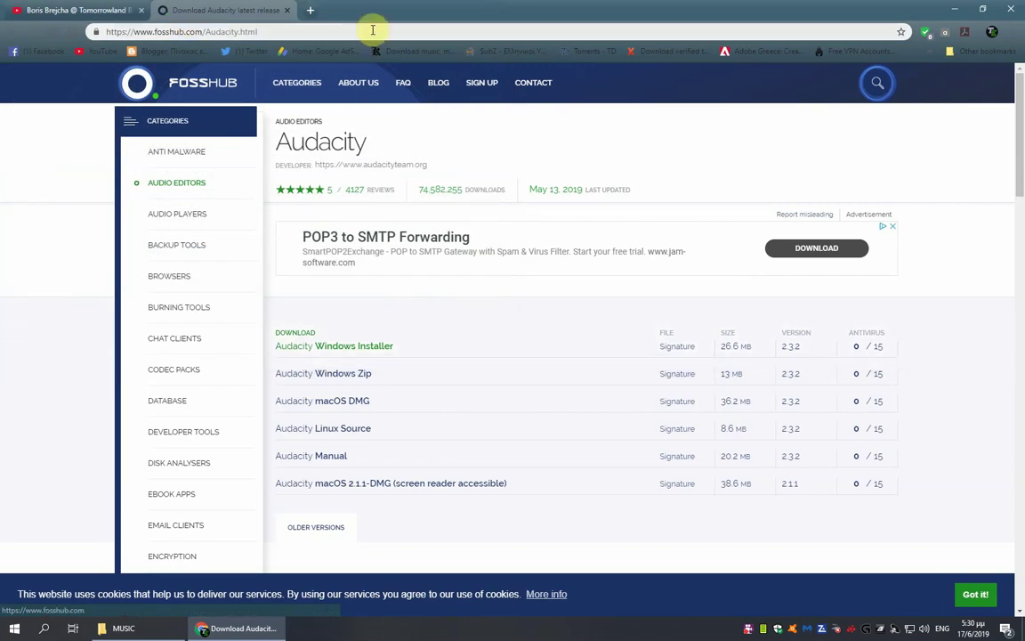
Step: Close the download page, minimize the browser, and launch Audacity from the desktop, dismissing its welcome dialog
left_click(290, 11)
mouse_move(150, 638)
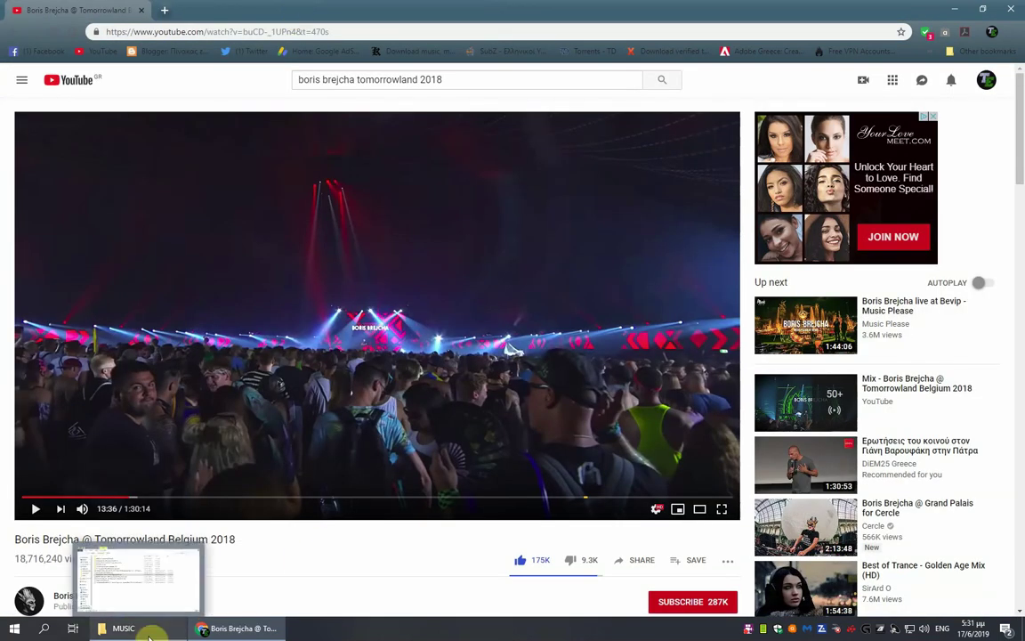
left_click(254, 632)
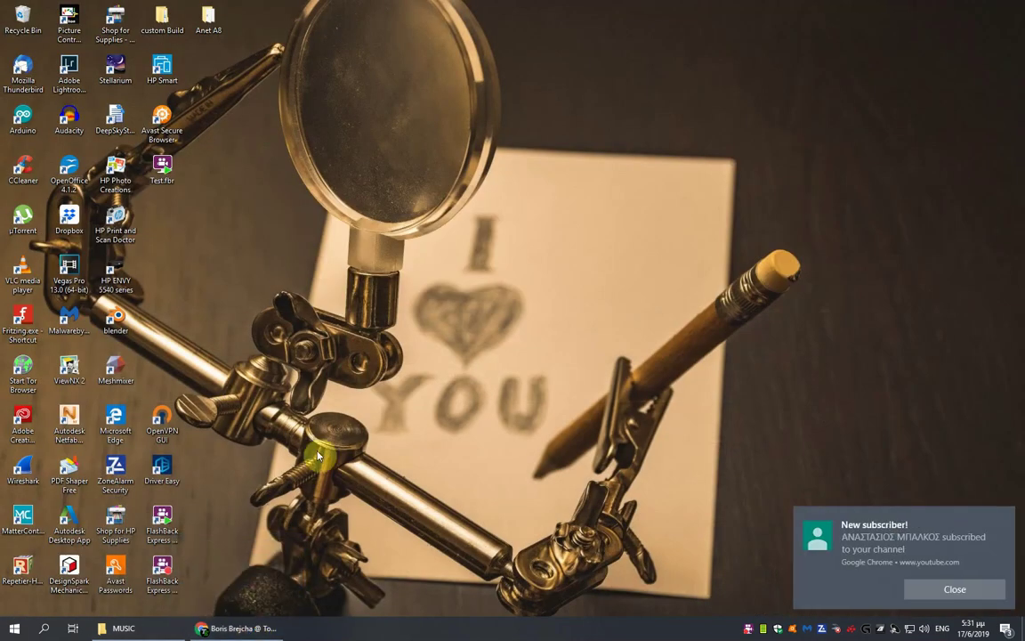
left_click(956, 589)
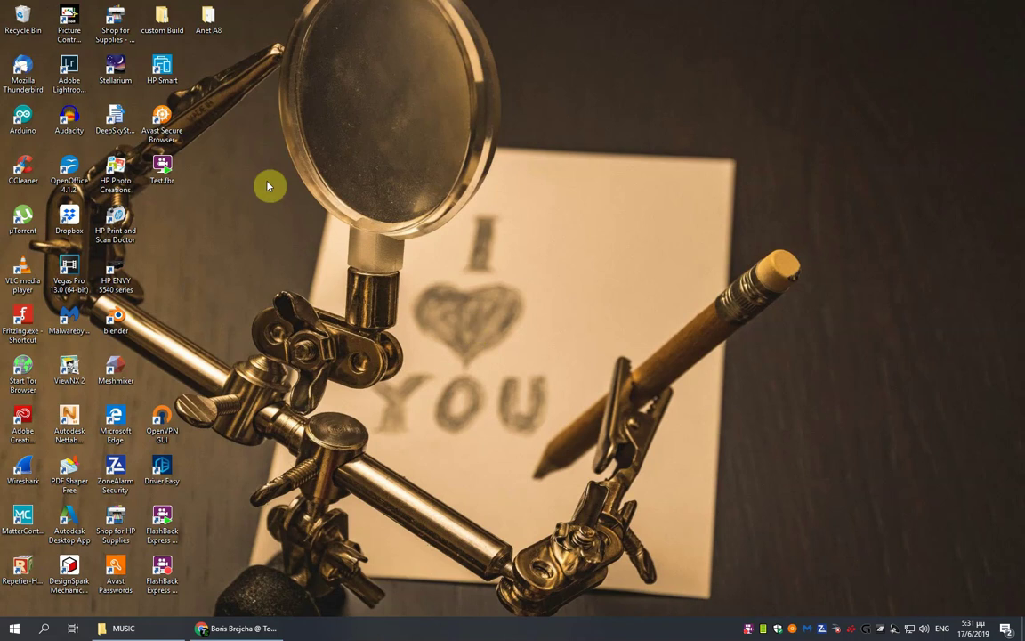
double_click(75, 130)
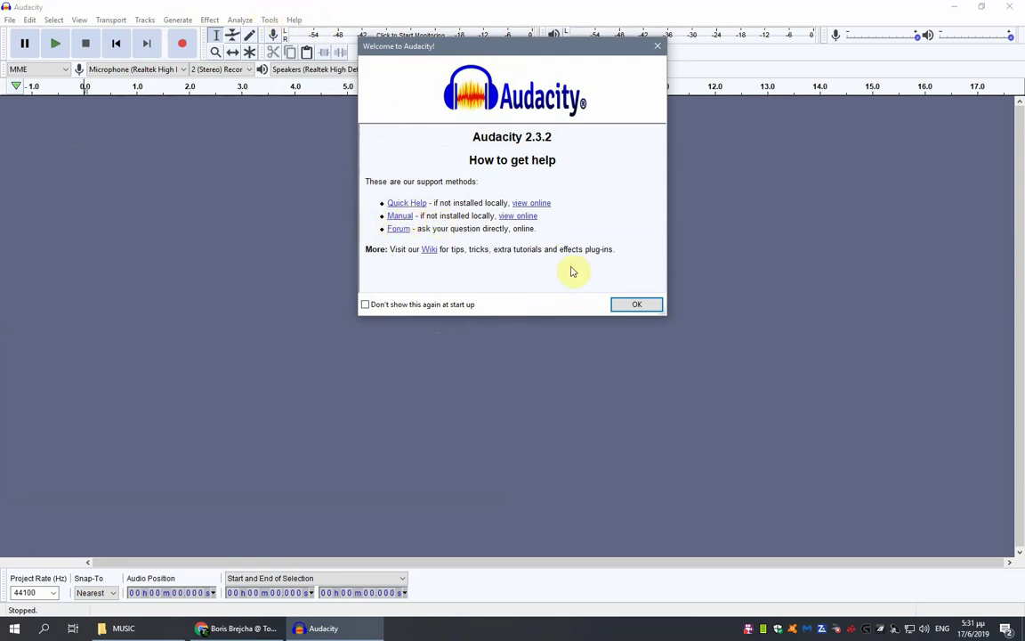
left_click(643, 307)
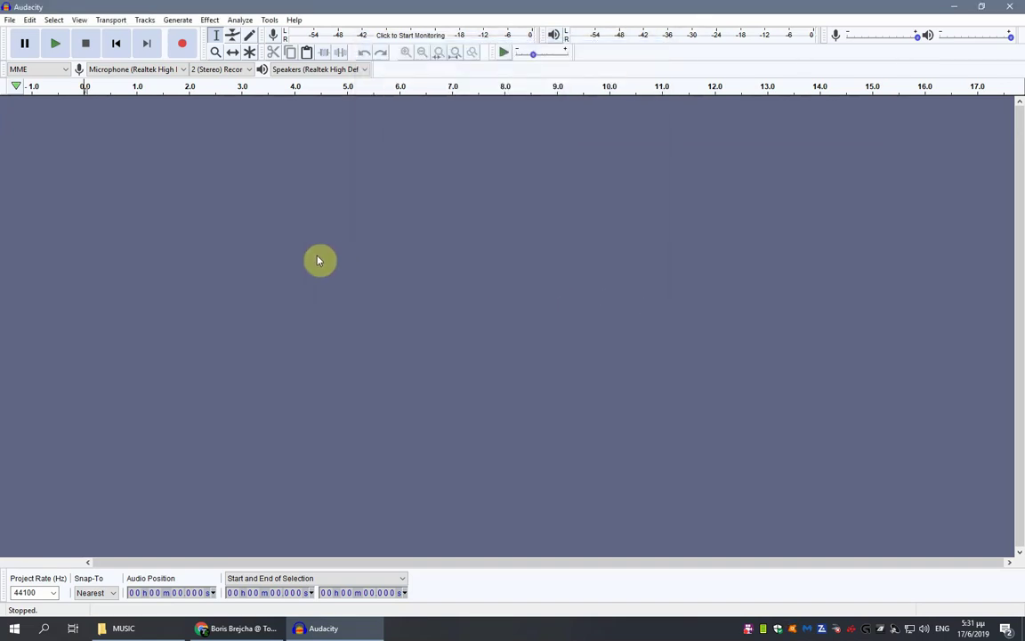
Step: Import "Boris Brejcha @ Tomorrowland (Belgium)2018.mp3" from the MUSIC folder into the empty Audacity project
left_click(125, 629)
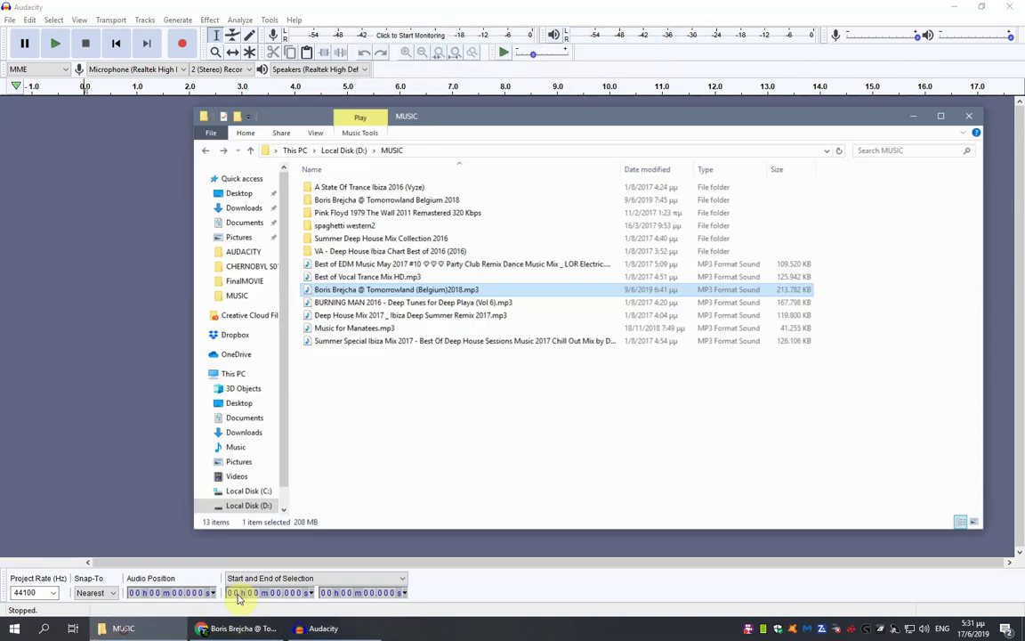
left_click_drag(492, 119, 533, 120)
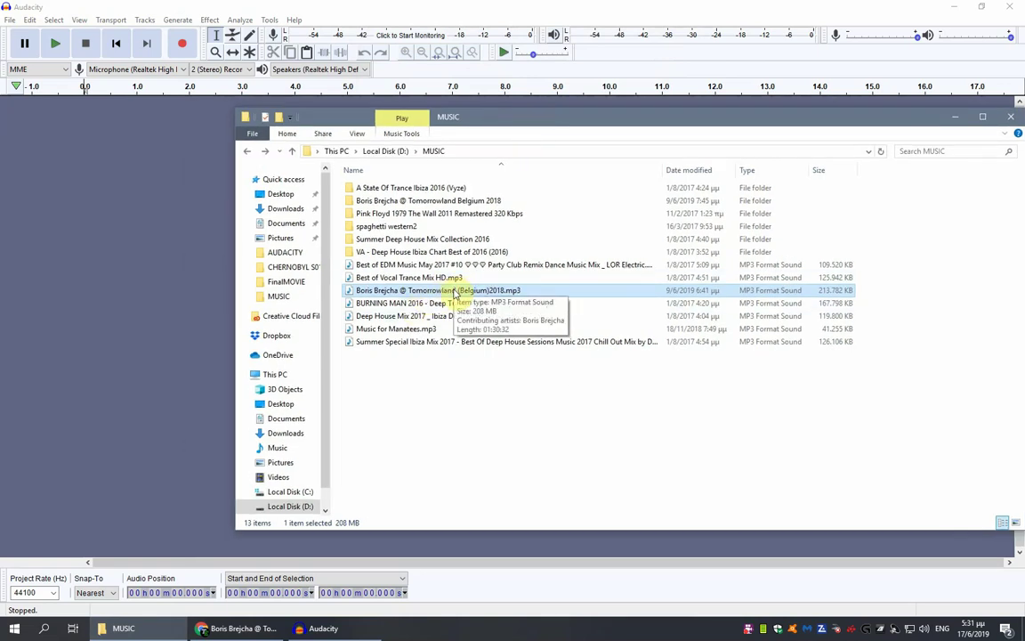
left_click_drag(454, 291, 115, 285)
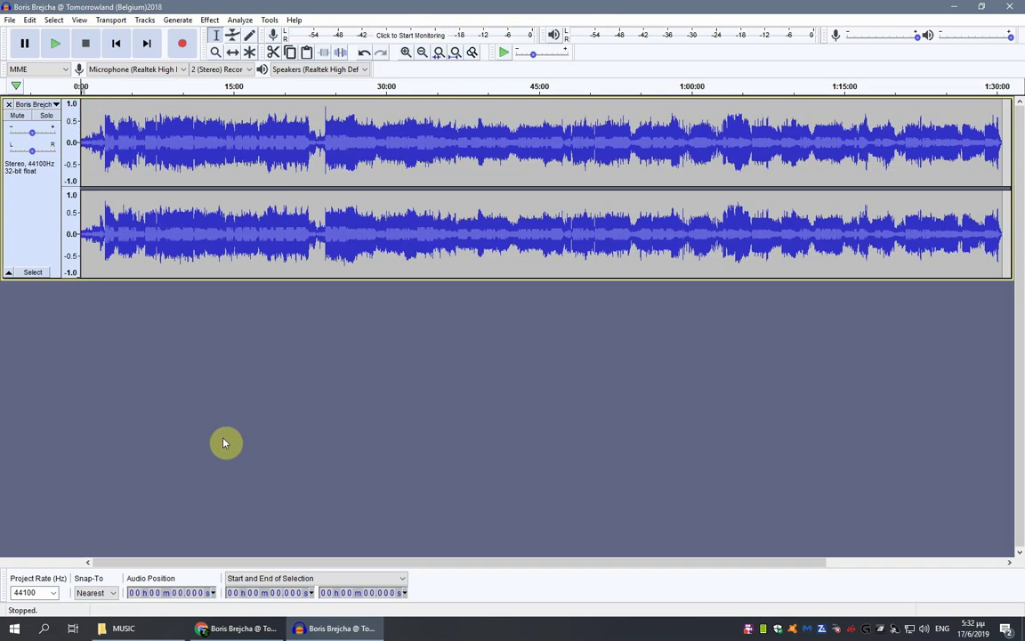
Step: Look up the start and end times of the tracks in the YouTube video's description and return to Audacity
left_click(236, 629)
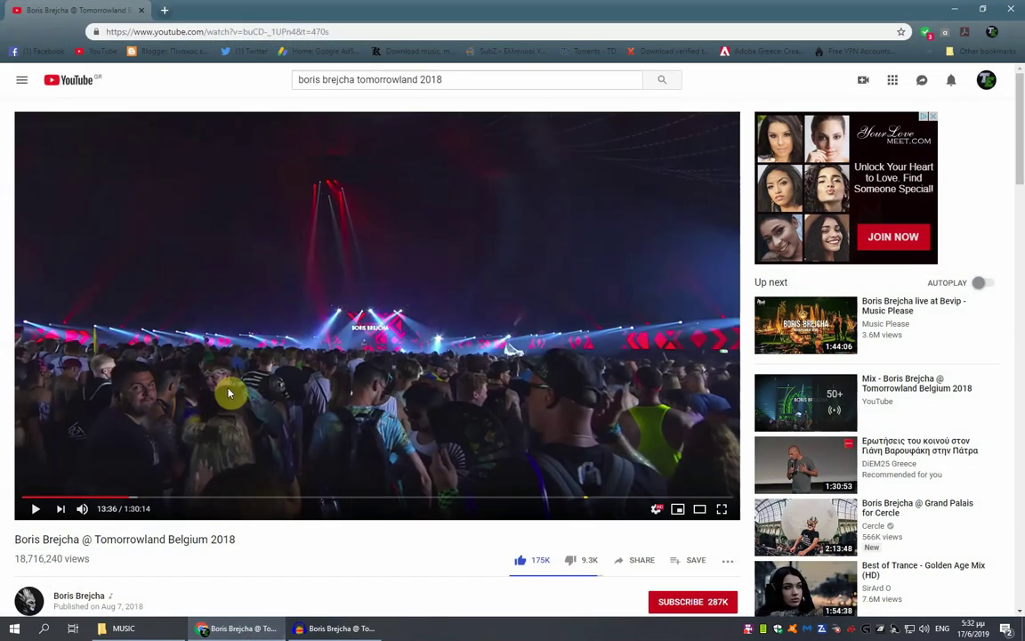
scroll(290, 351, "down", 5)
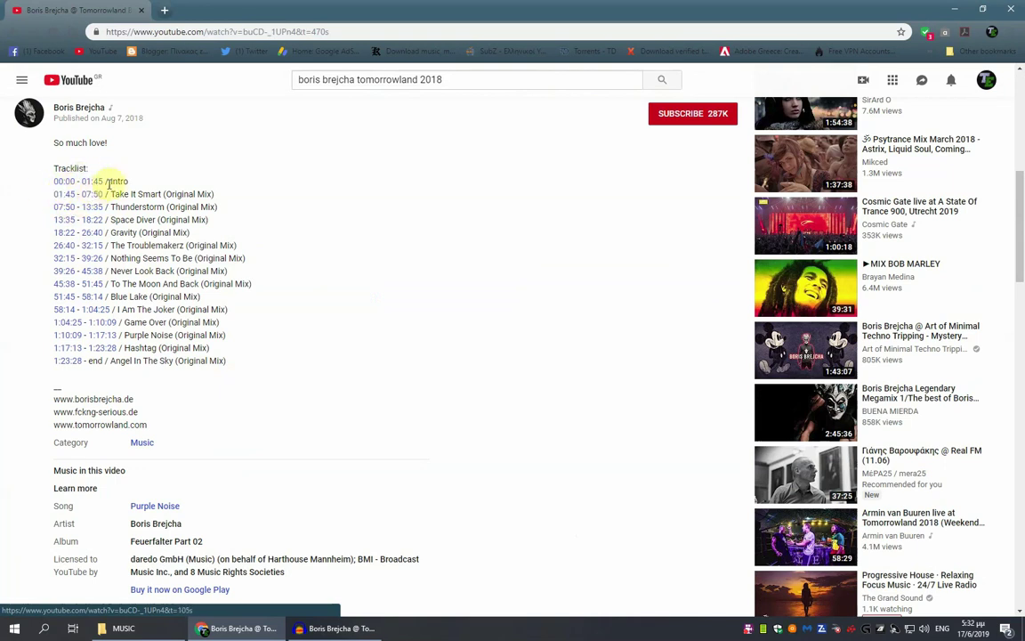
left_click(333, 628)
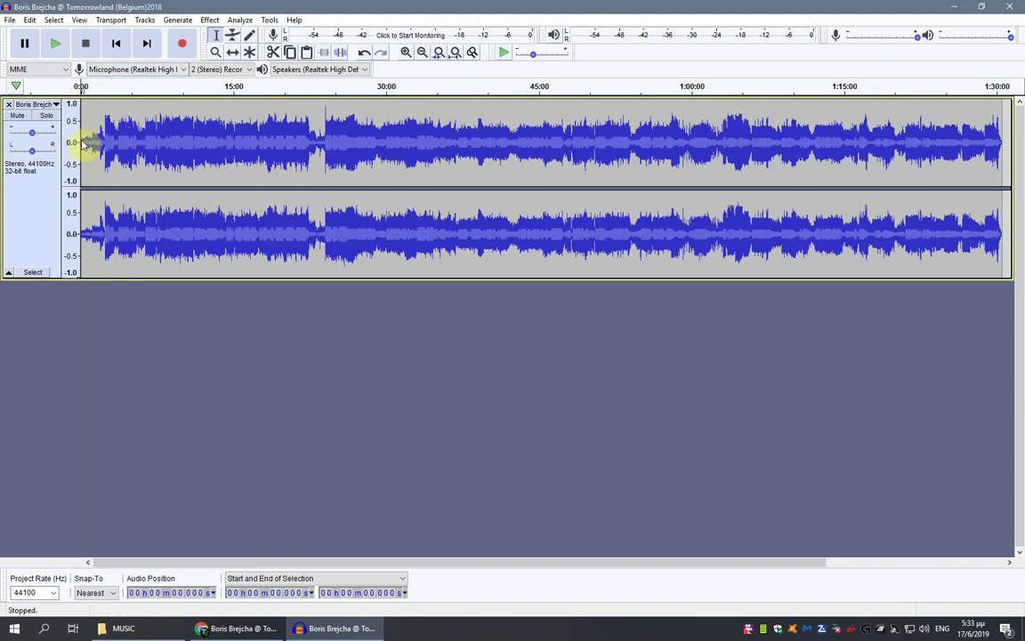
Step: Select the audio from the start to about 2 min 7 s and add a label named "Track 1" to it
left_click(405, 57)
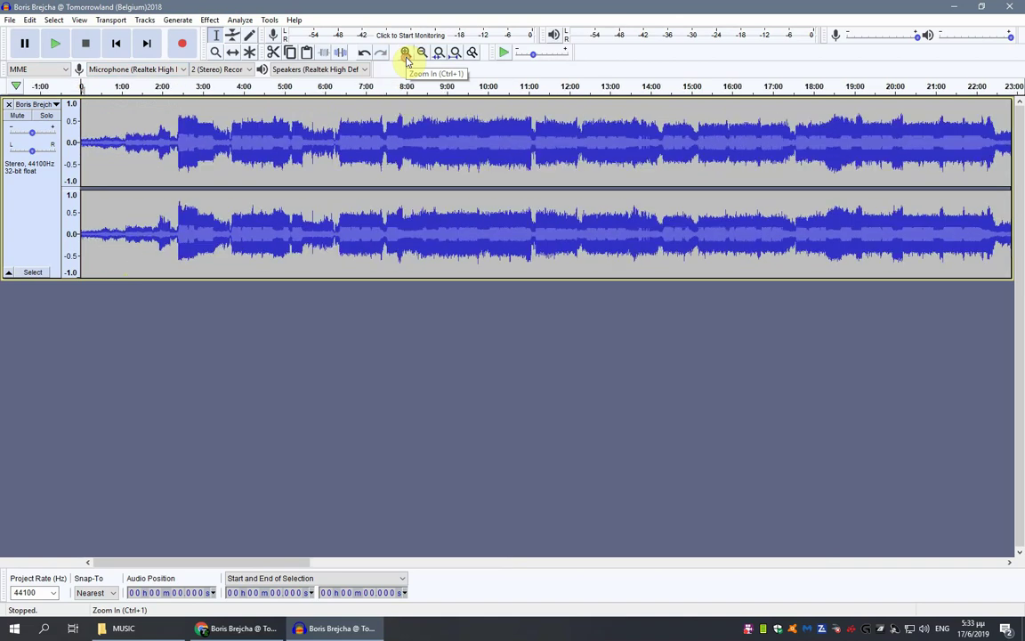
left_click(405, 57)
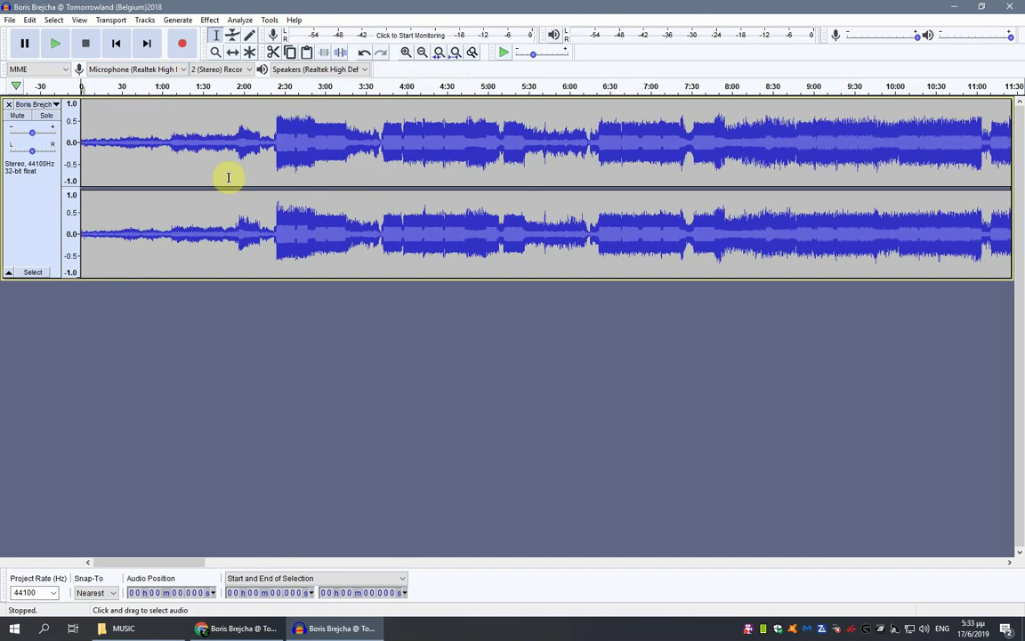
left_click(253, 124)
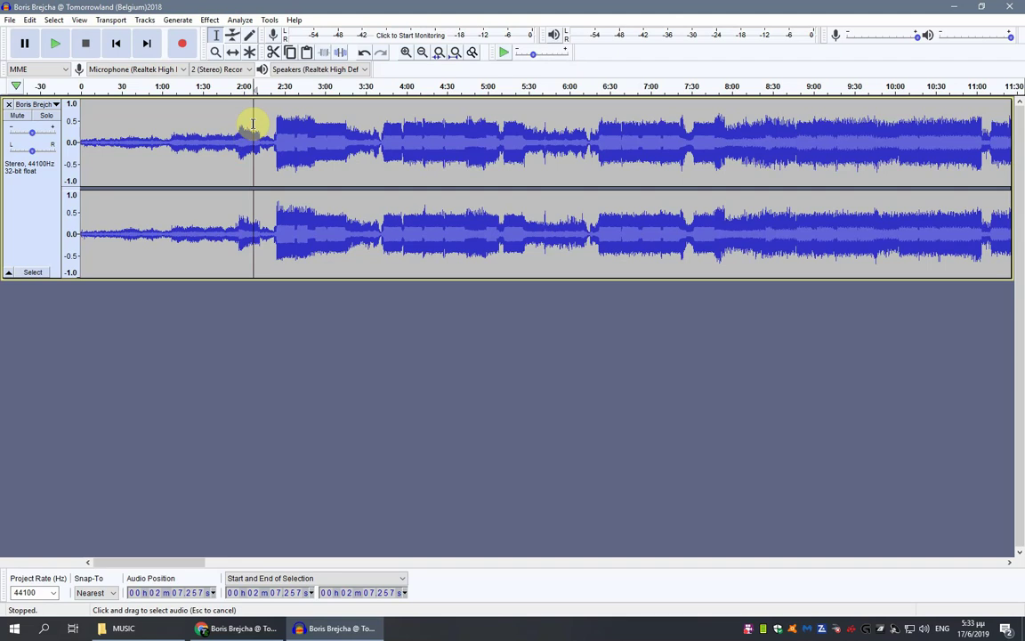
left_click_drag(253, 124, 73, 147)
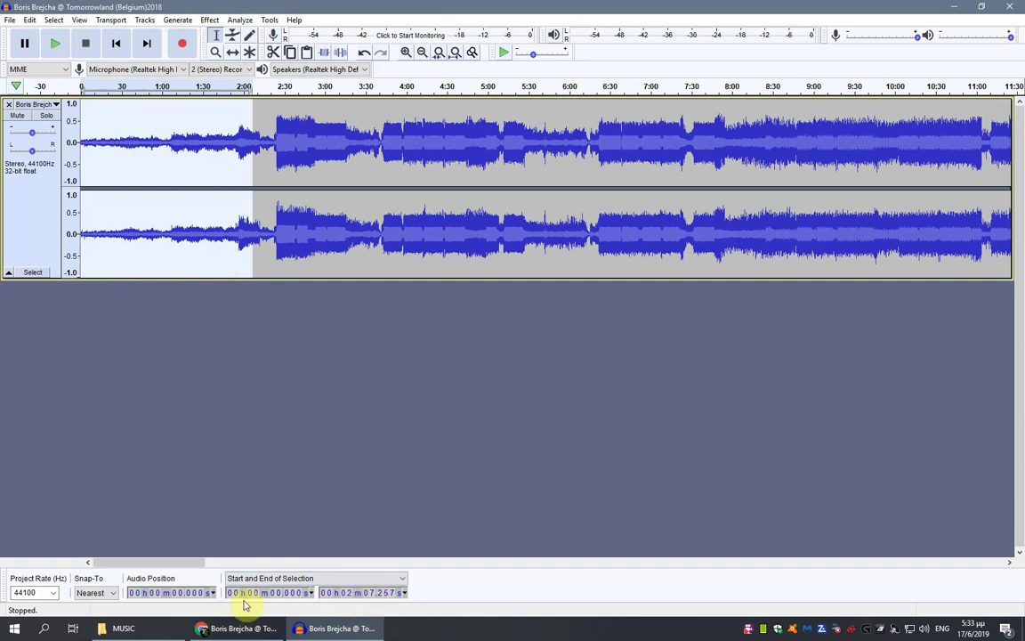
left_click(297, 595)
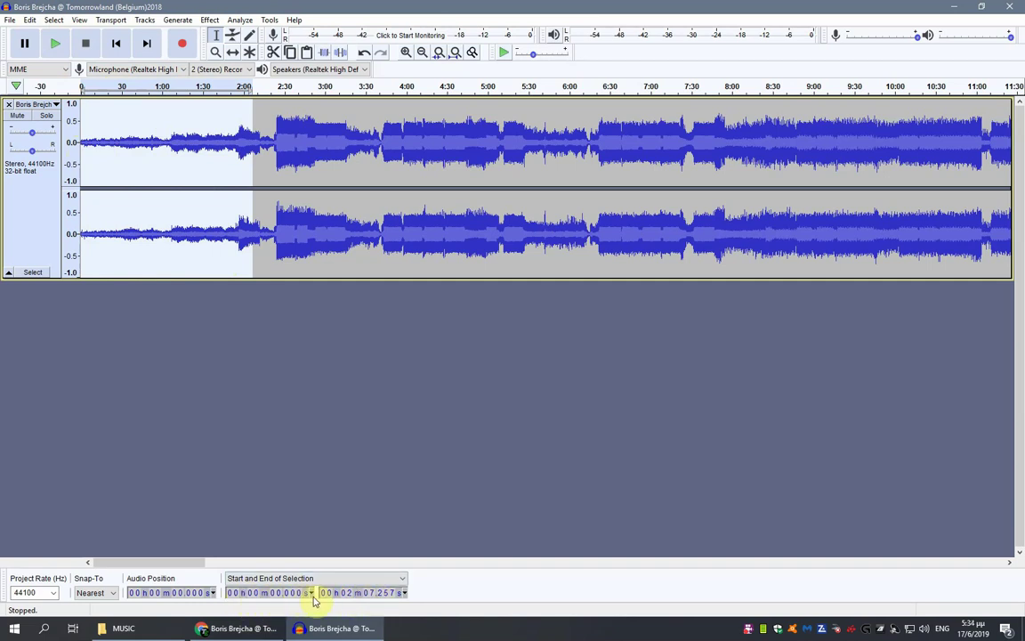
left_click(348, 596)
left_click(30, 20)
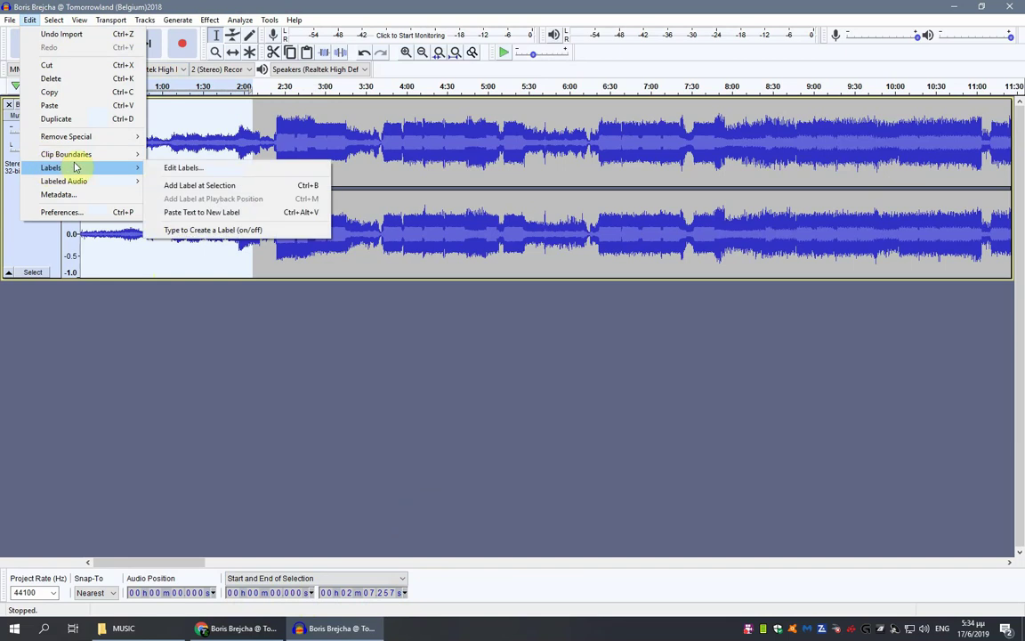
mouse_move(93, 167)
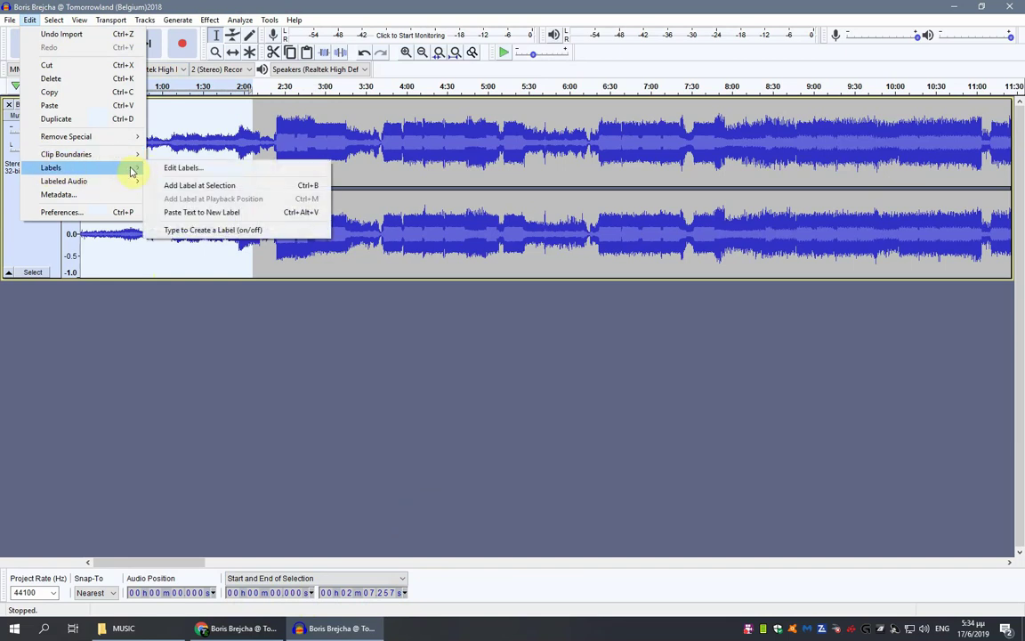
left_click(198, 185)
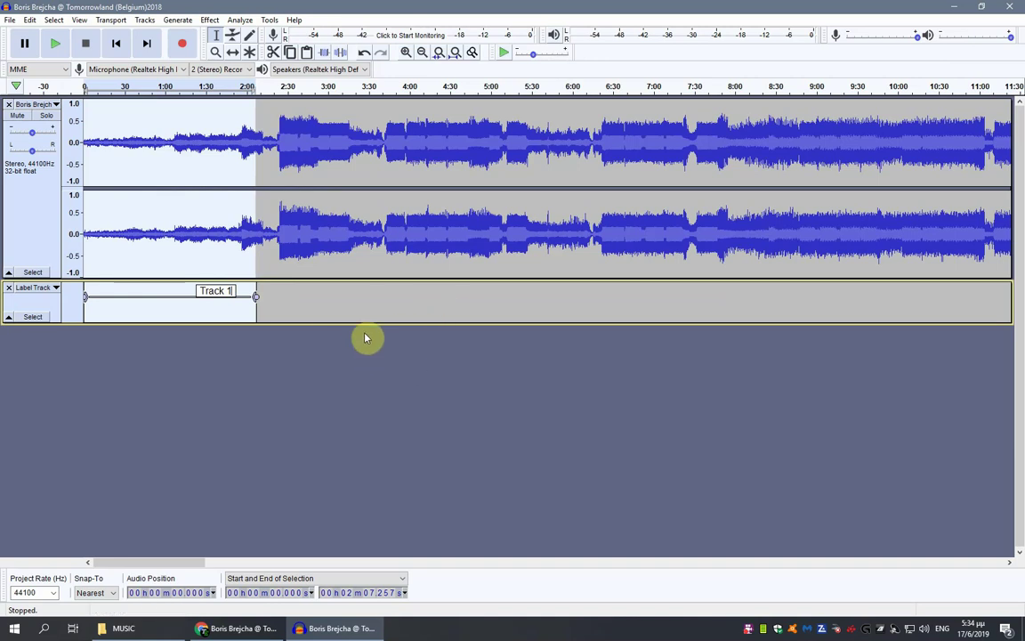
Step: Select the audio from the end of Track 1 to about 6 min 13 s and label it "Track 2"
left_click(589, 200)
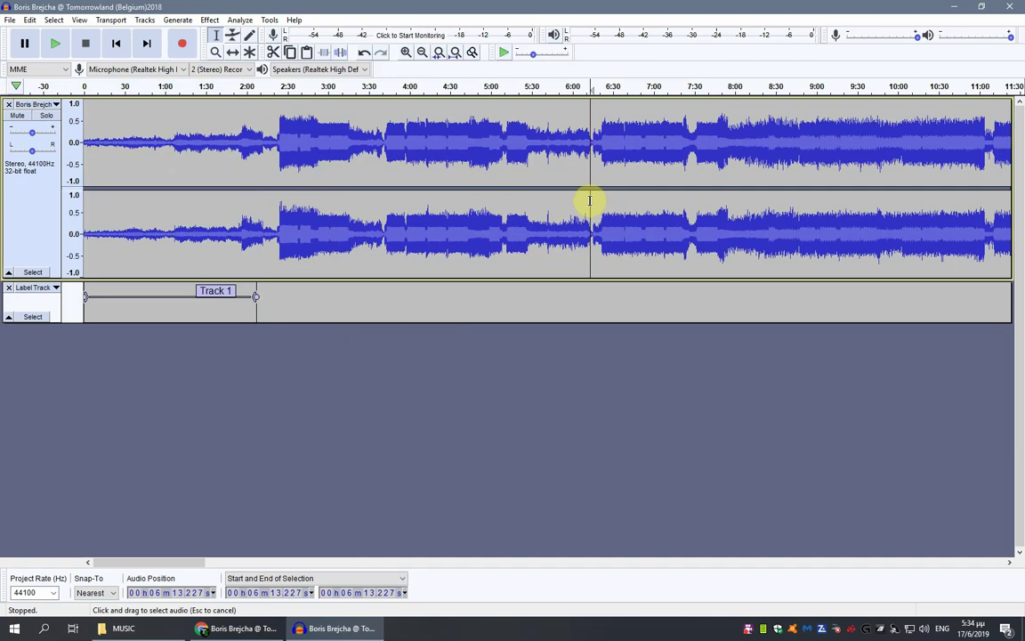
left_click_drag(589, 200, 255, 285)
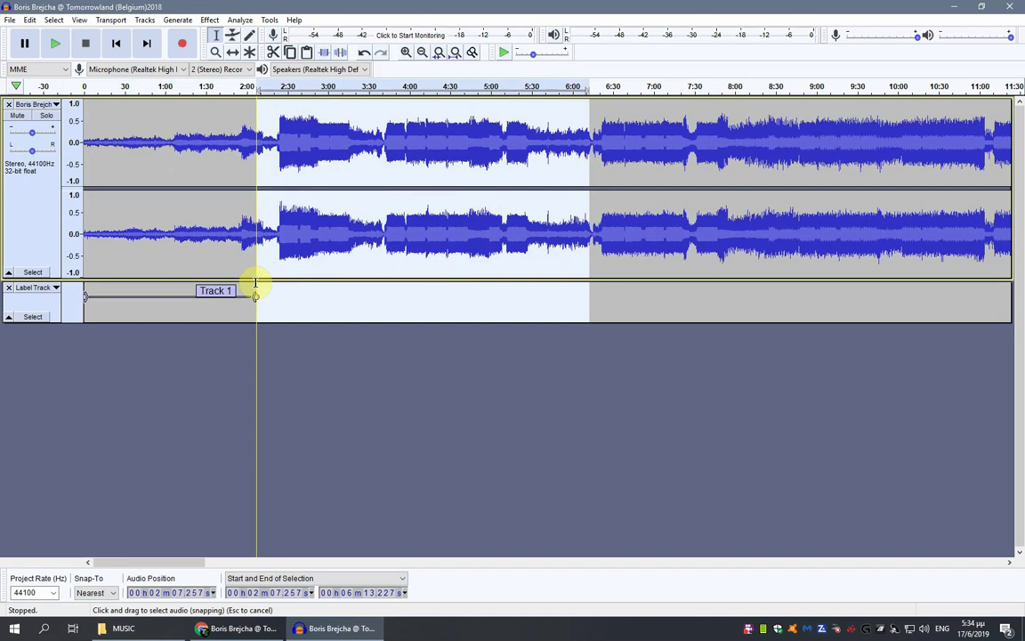
left_click(264, 285)
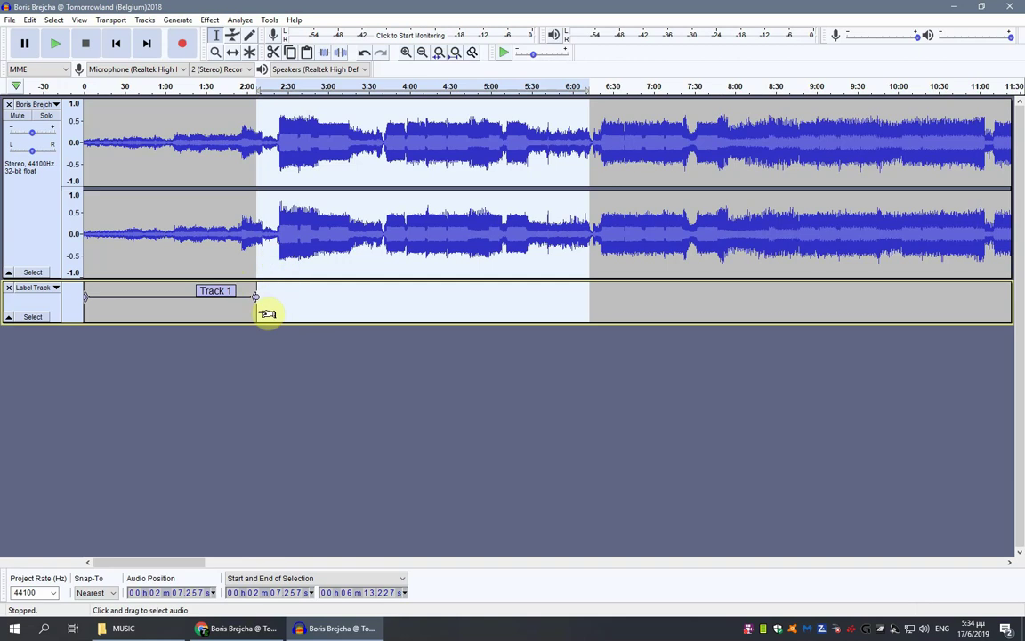
left_click(82, 594)
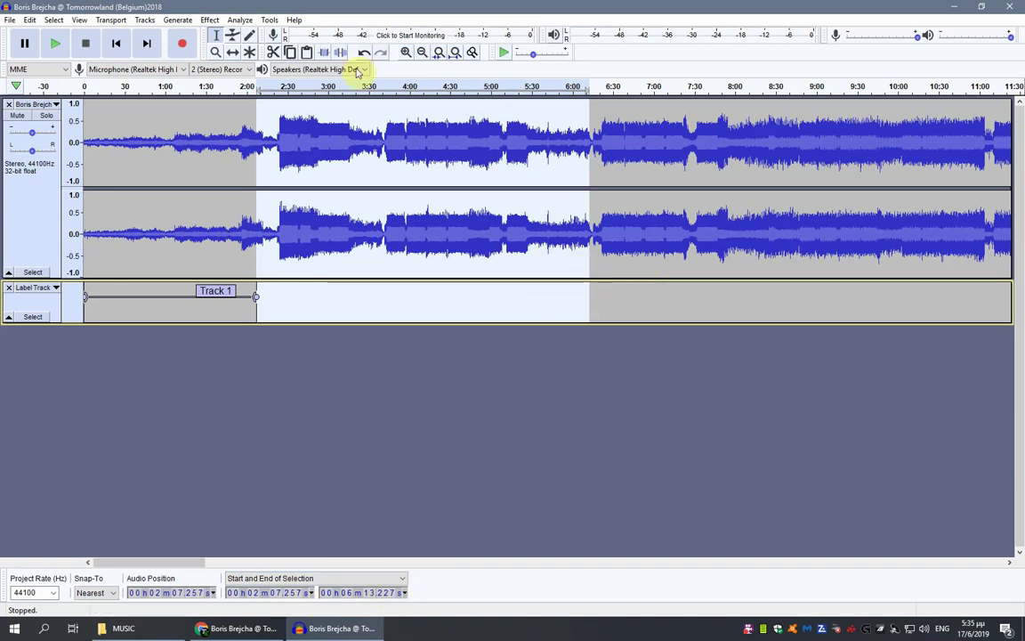
left_click(29, 20)
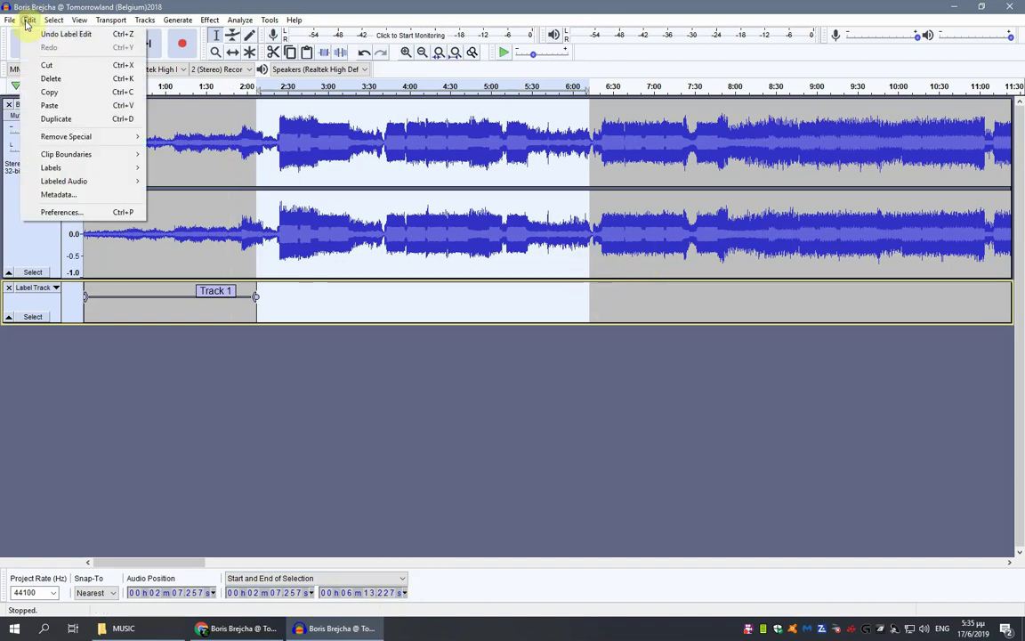
mouse_move(54, 167)
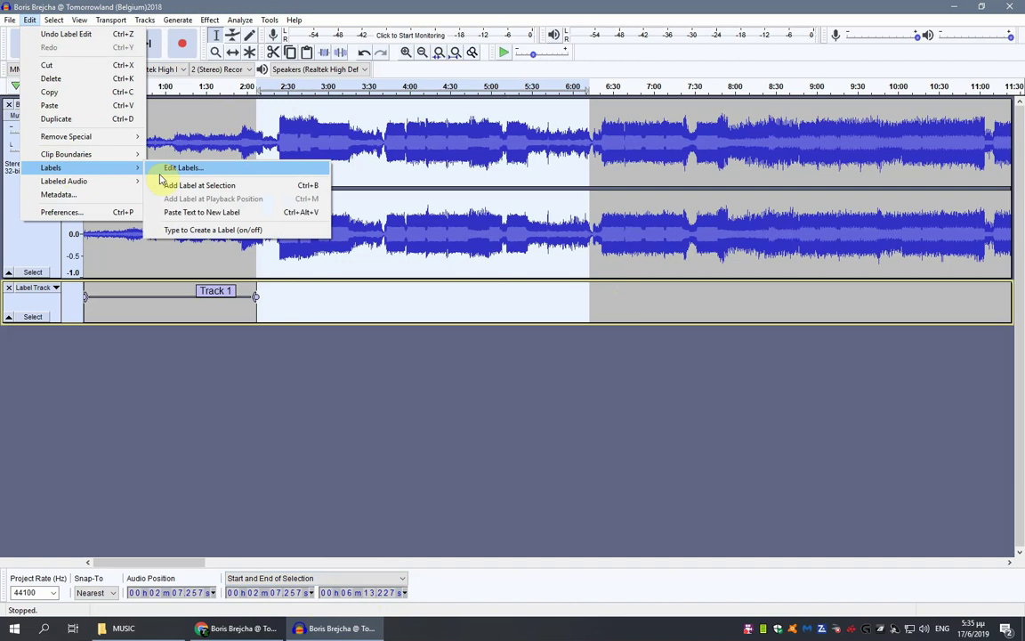
left_click(191, 188)
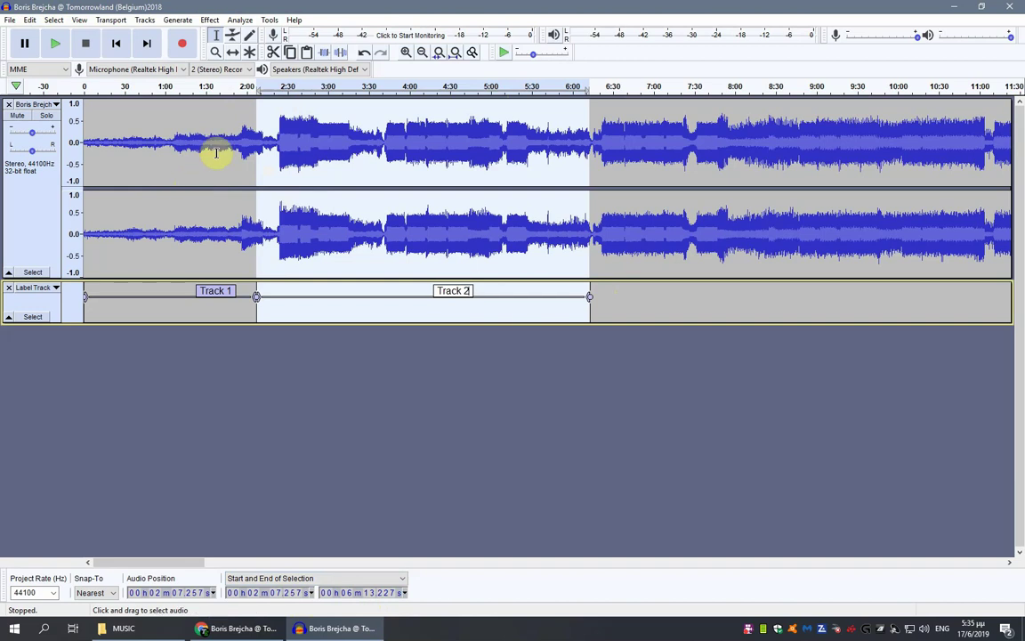
mouse_move(165, 561)
left_mouse_down()
mouse_move(362, 581)
mouse_move(640, 589)
mouse_move(868, 583)
mouse_move(954, 554)
mouse_move(876, 558)
mouse_move(957, 556)
mouse_move(632, 574)
mouse_move(236, 552)
mouse_move(163, 559)
left_mouse_up()
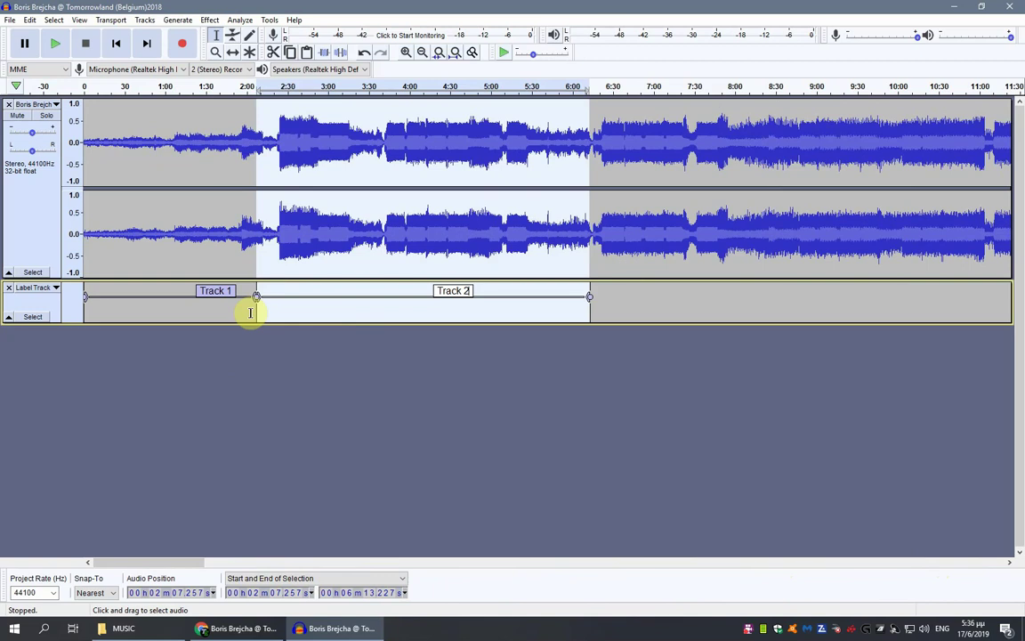
Step: Undo the "Track 1" and "Track 2" labels and clear the audio selection
key("ctrl+z")
key("ctrl+z")
key("ctrl+z")
key("ctrl+z")
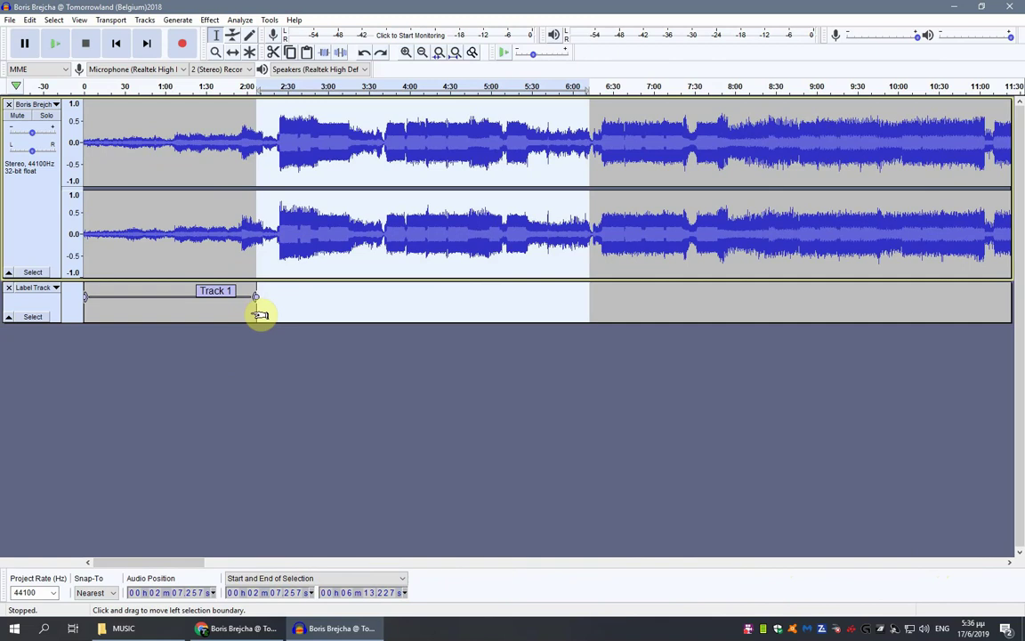
key("ctrl+z")
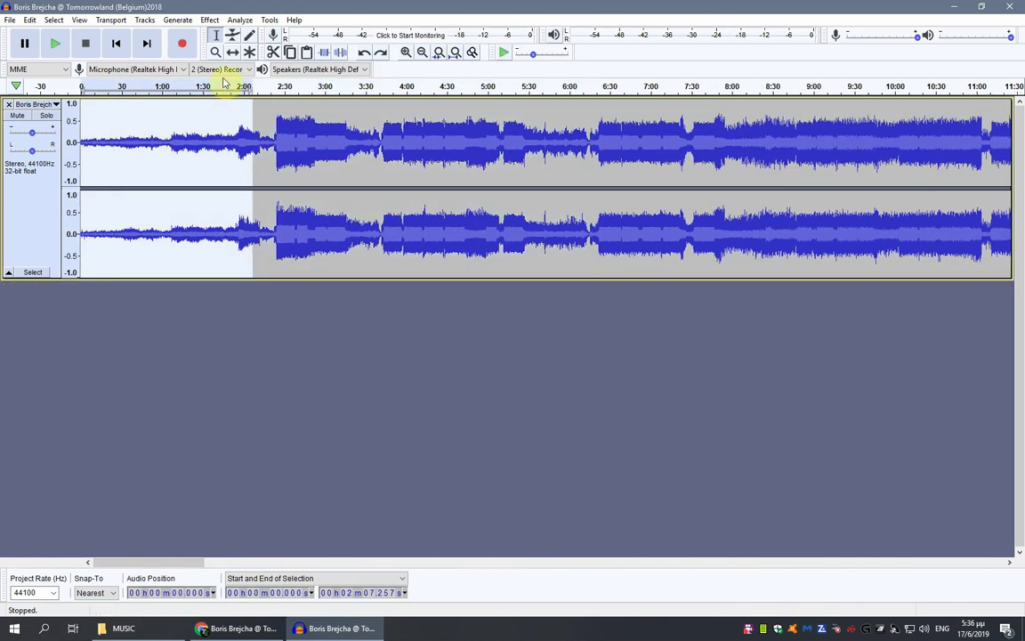
left_click(54, 19)
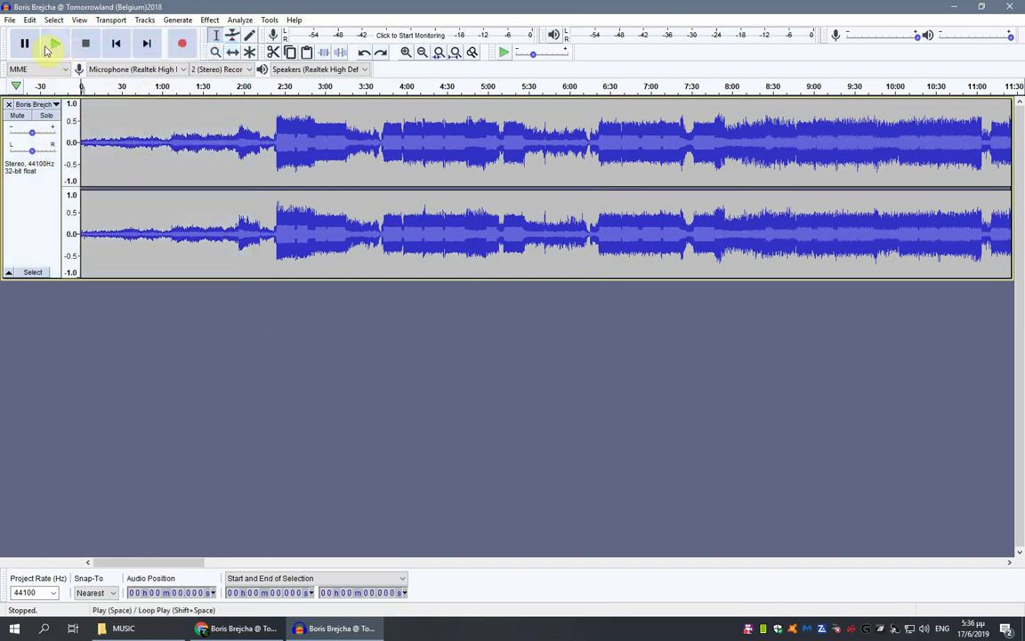
Step: Check the Intro's times in the YouTube tracklist and select from the start of the mix to 1 min 45 s in Audacity
left_click(213, 628)
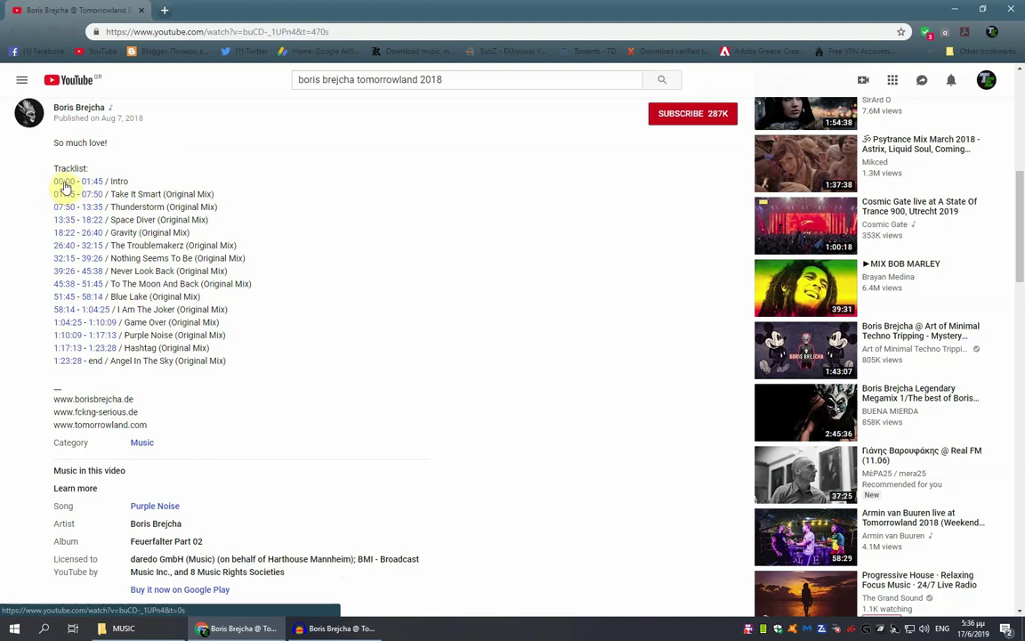
left_click(332, 629)
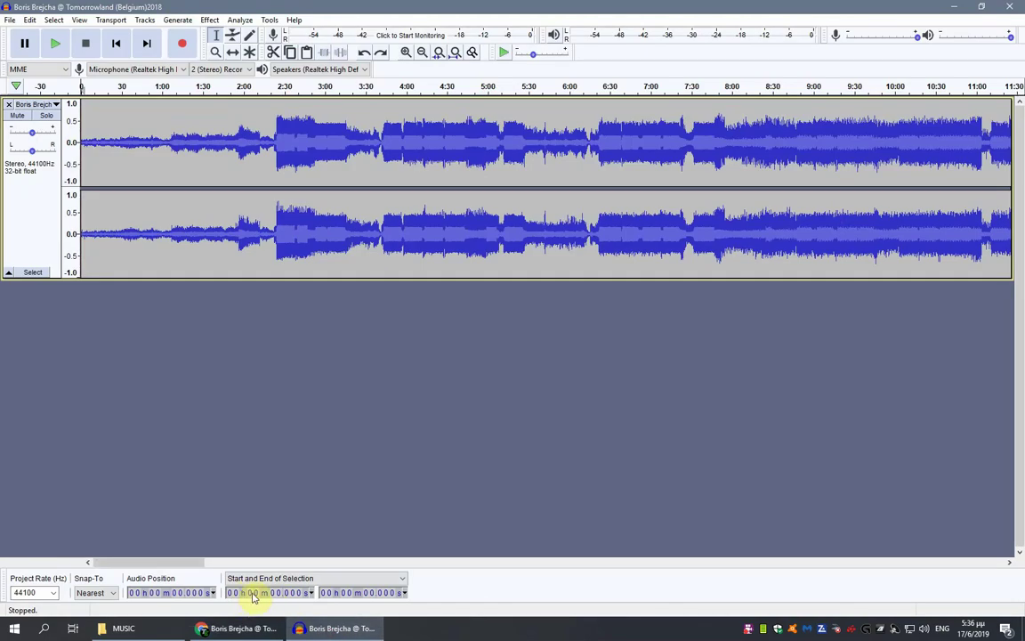
left_click(349, 593)
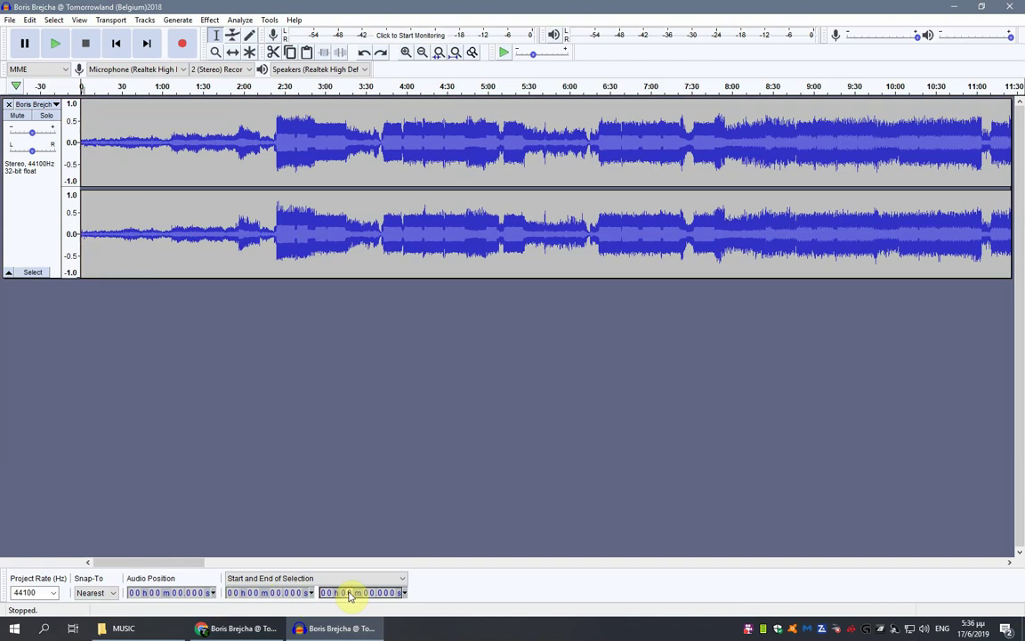
type("1 m ")
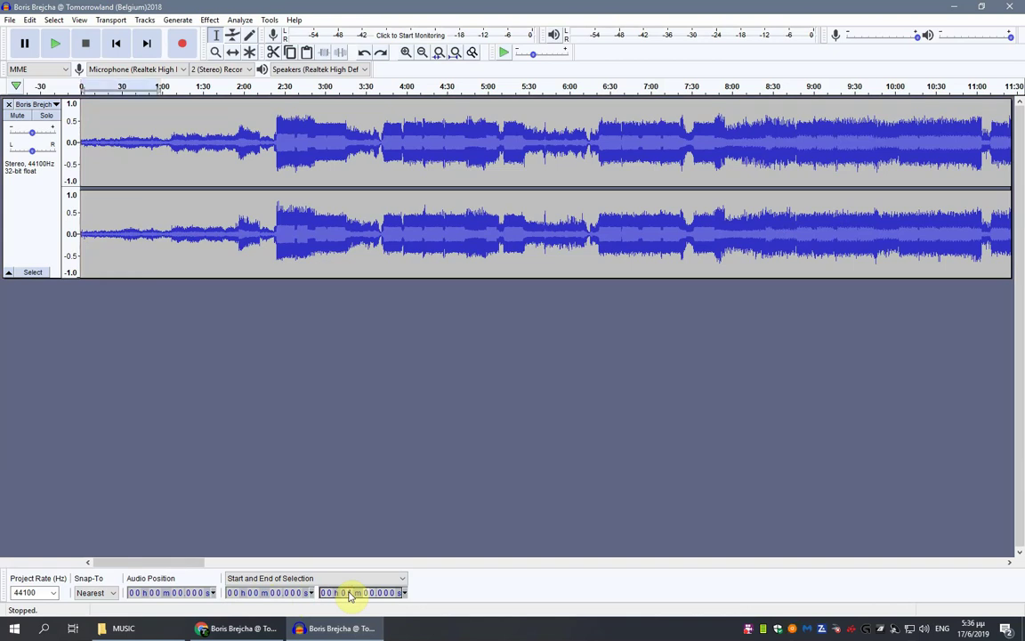
type("45")
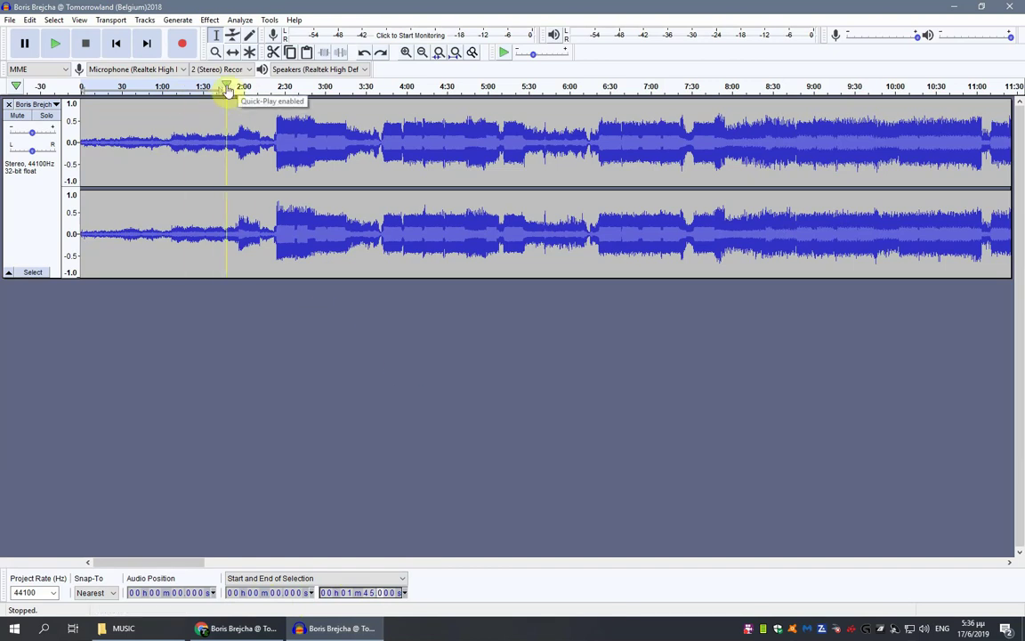
Step: Add a label to the selection and name it "Intro" with the title copied from the YouTube tracklist
left_click(29, 21)
mouse_move(48, 167)
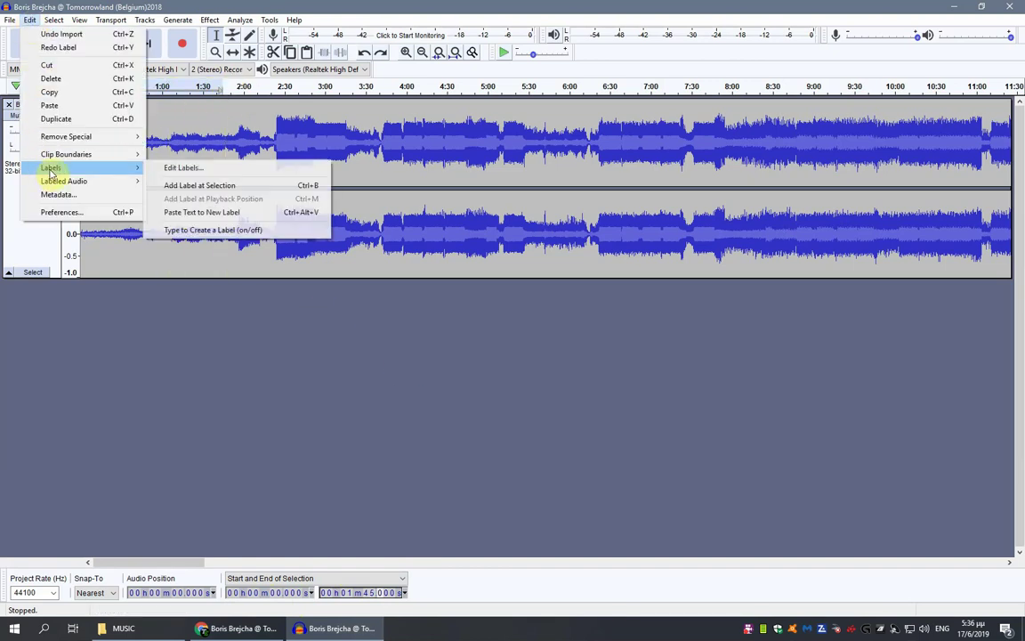
left_click(191, 189)
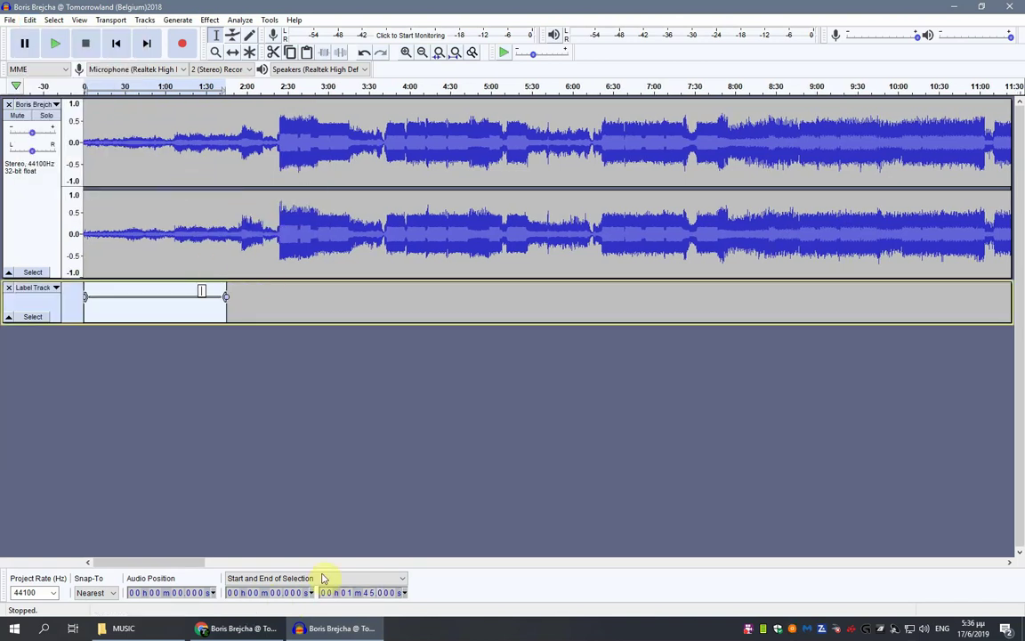
left_click(258, 630)
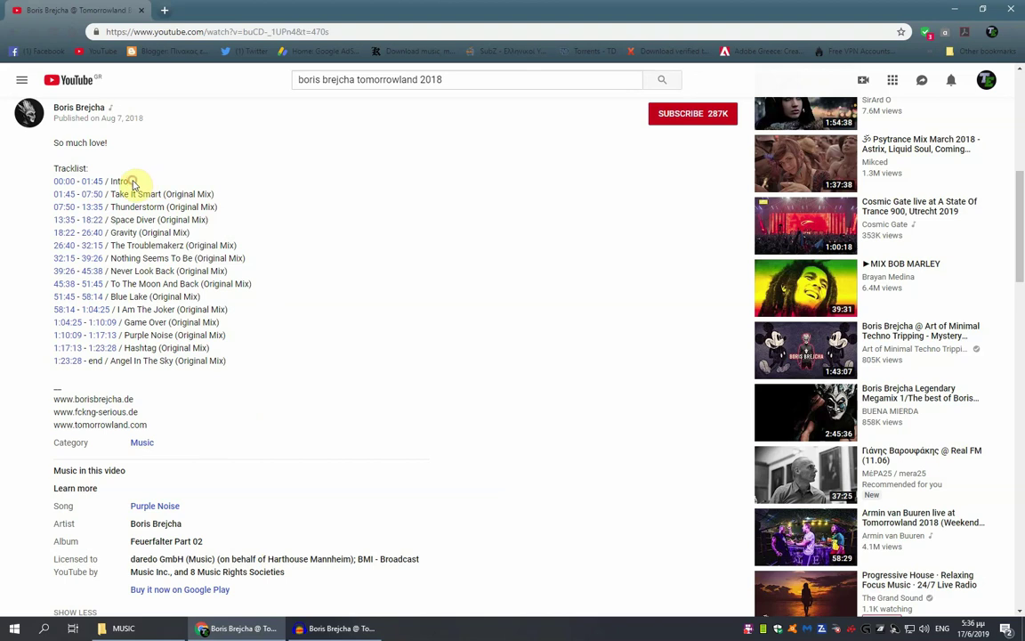
left_click_drag(133, 184, 111, 180)
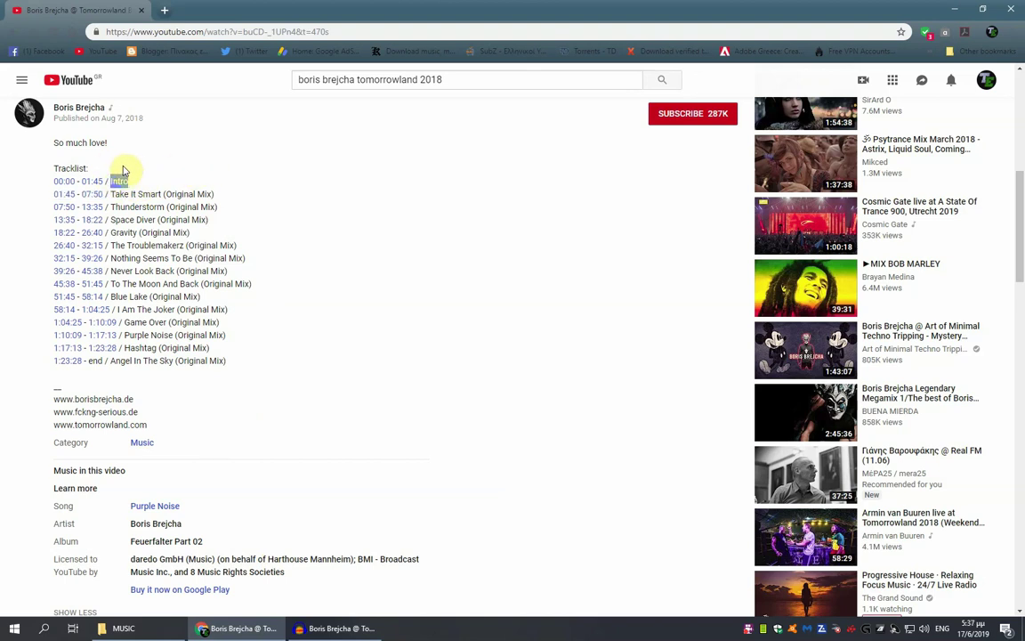
right_click(119, 181)
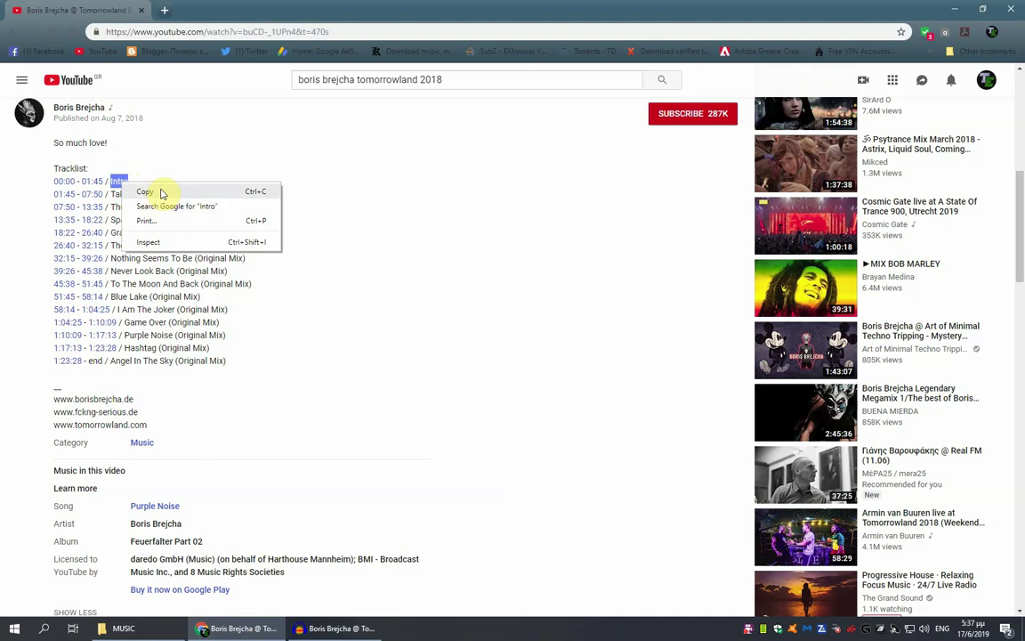
left_click(165, 192)
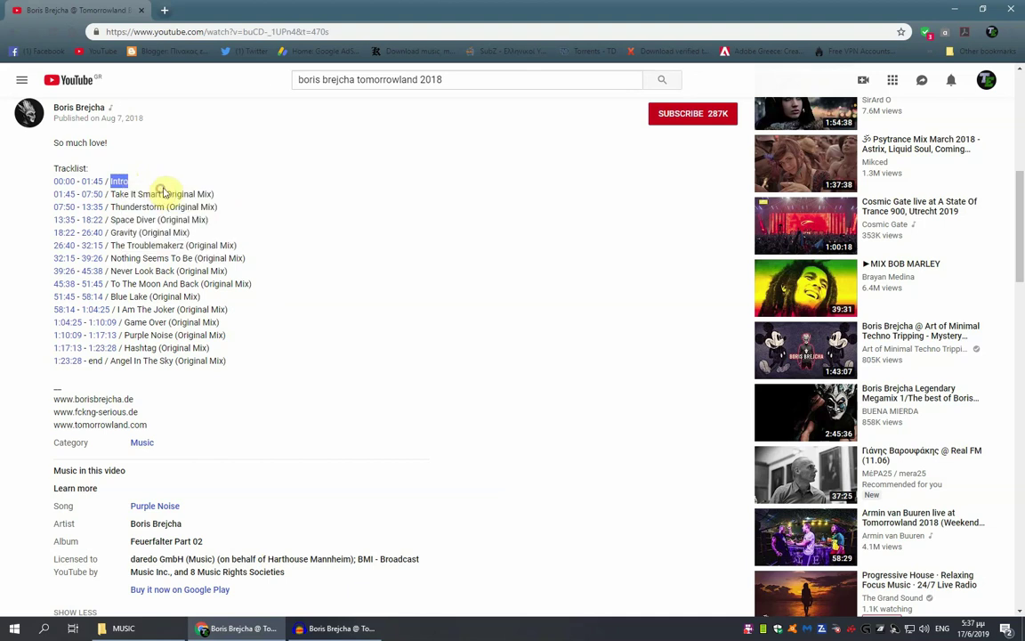
left_click(338, 632)
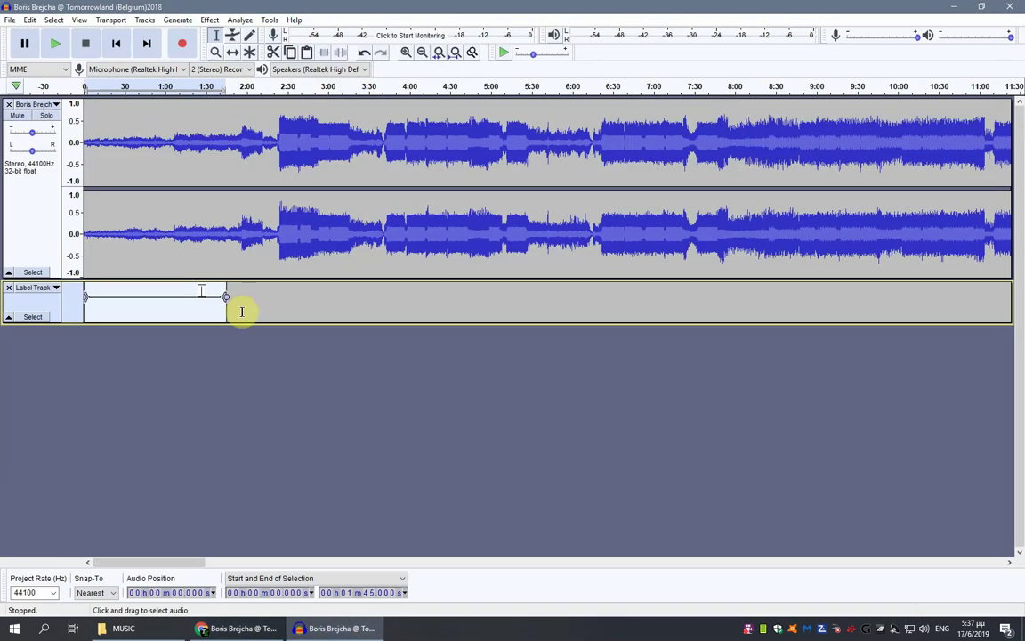
left_click(201, 289)
right_click(205, 296)
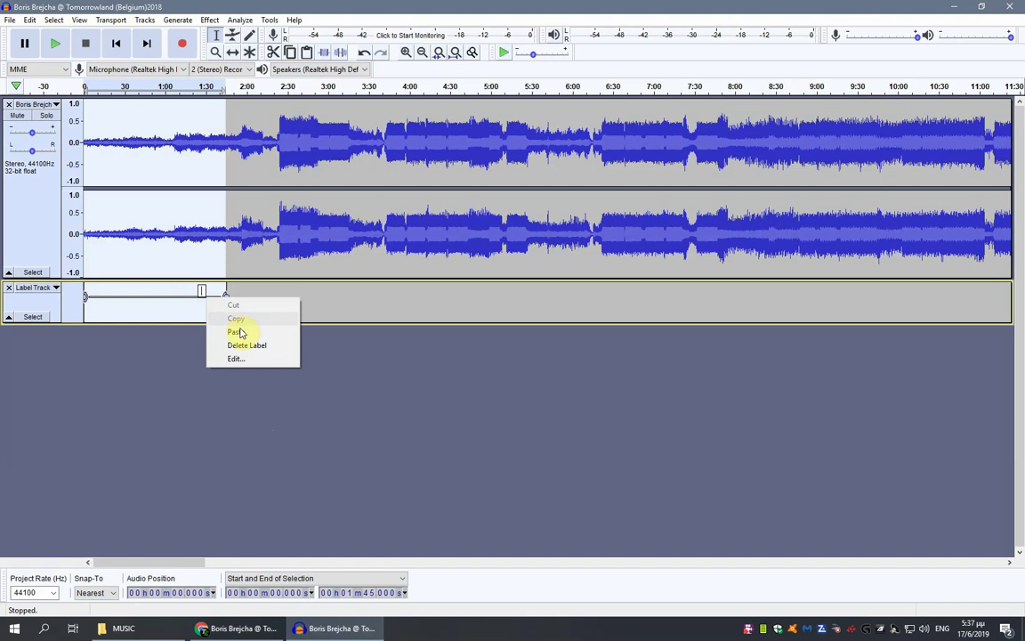
left_click(240, 333)
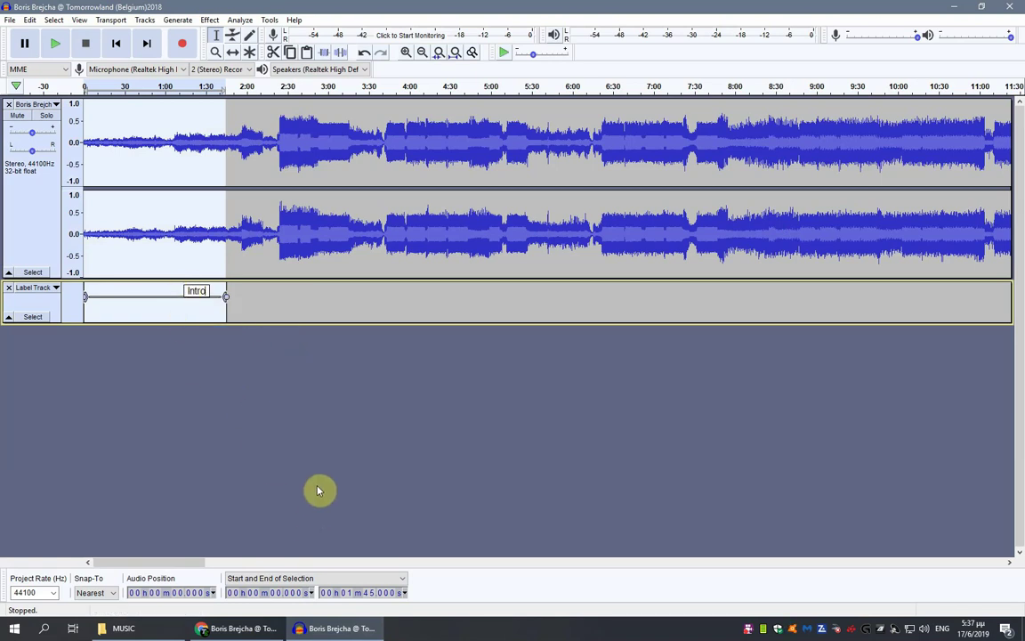
left_click(248, 389)
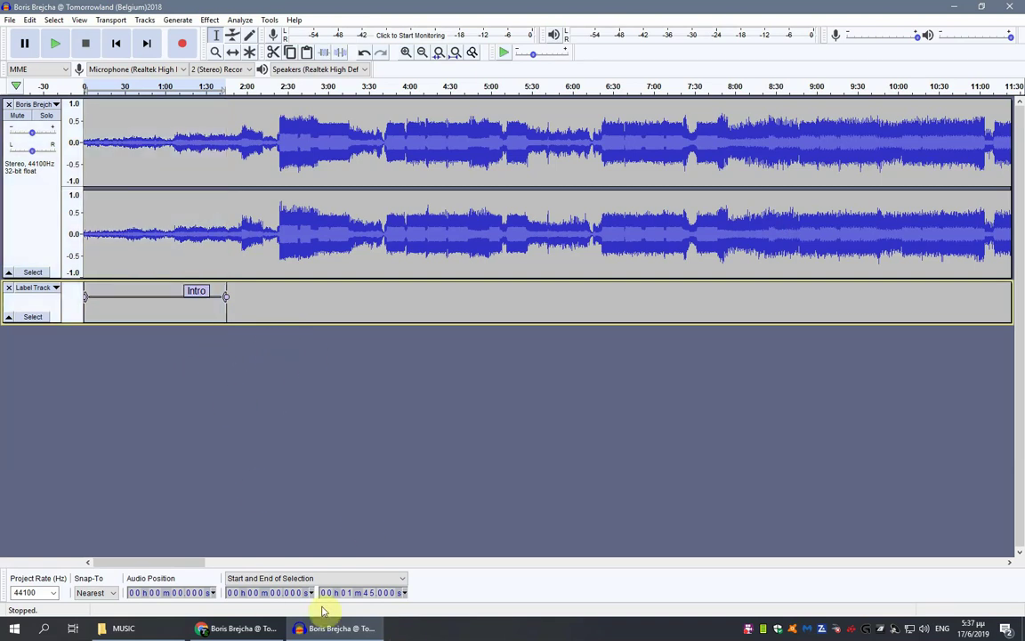
Step: Select from the end of the Intro label to 7 min 50 s, checking the second track's end time in the YouTube tracklist
left_click(227, 312)
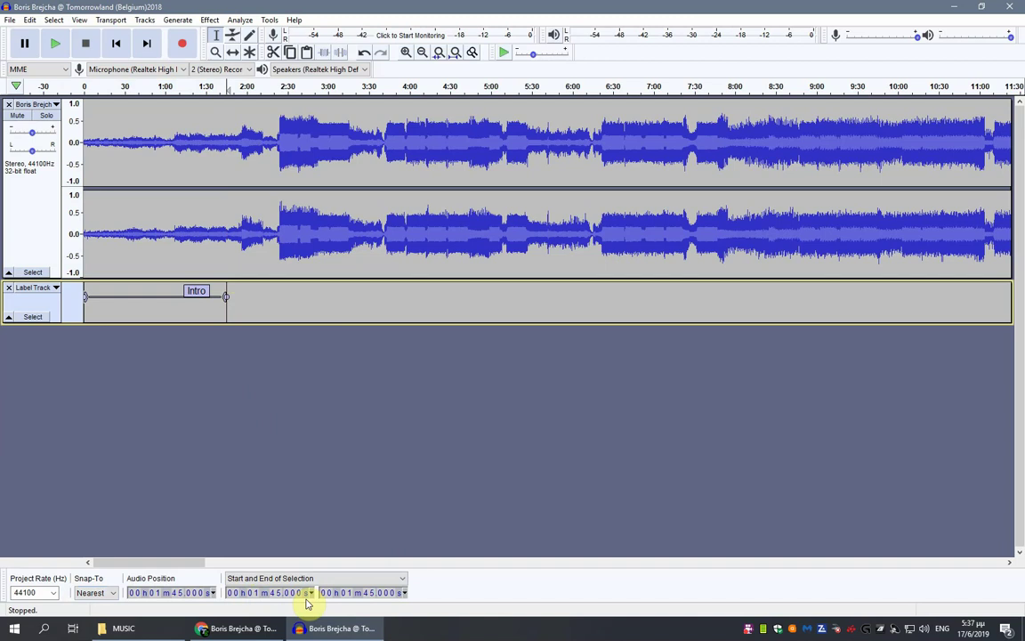
left_click(236, 629)
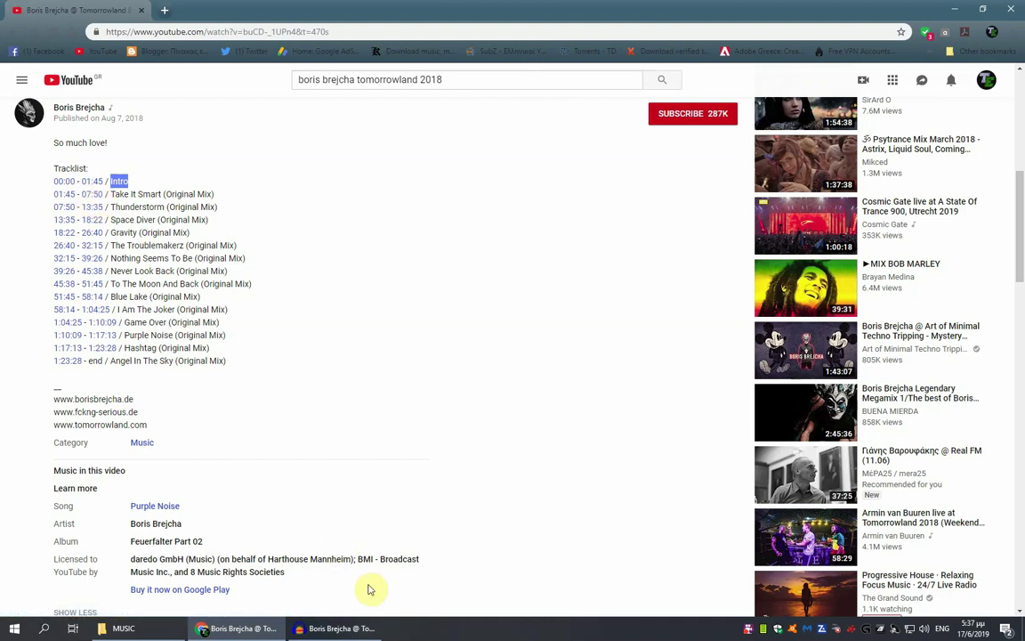
left_click(338, 628)
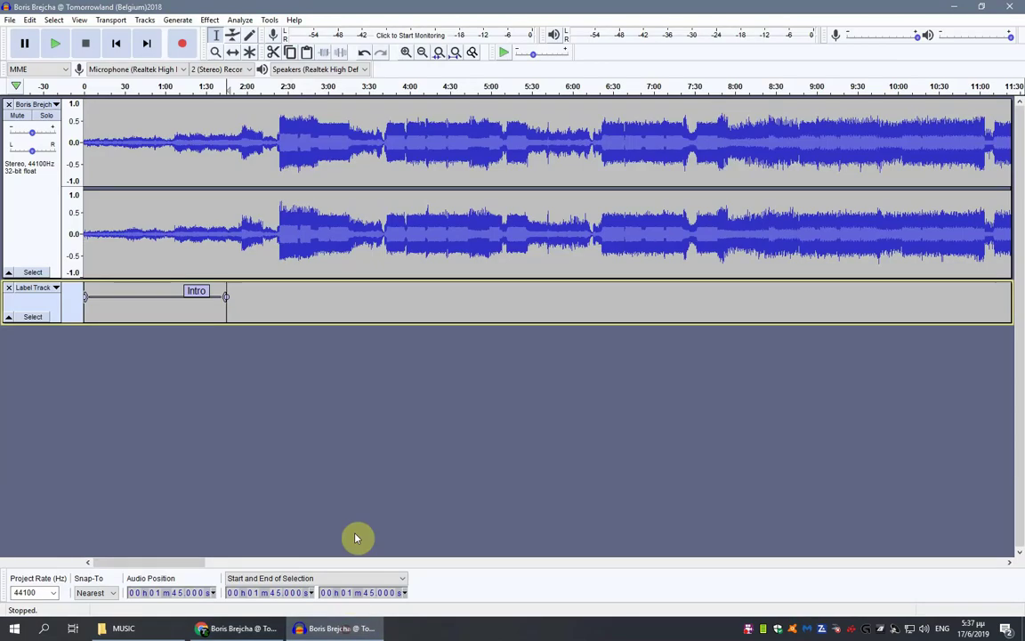
left_click(353, 594)
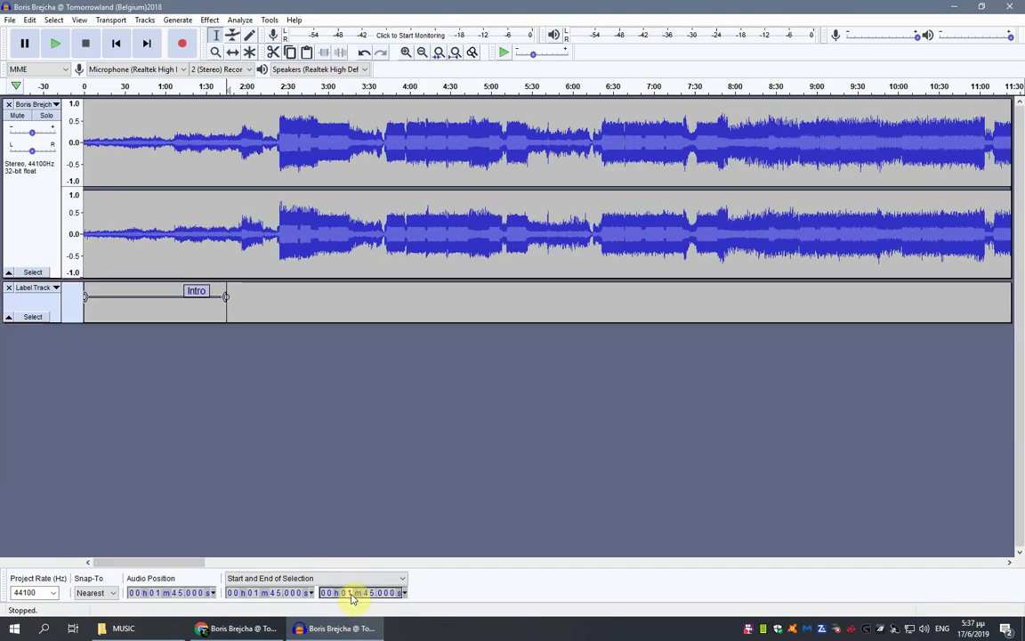
type("7 m 50")
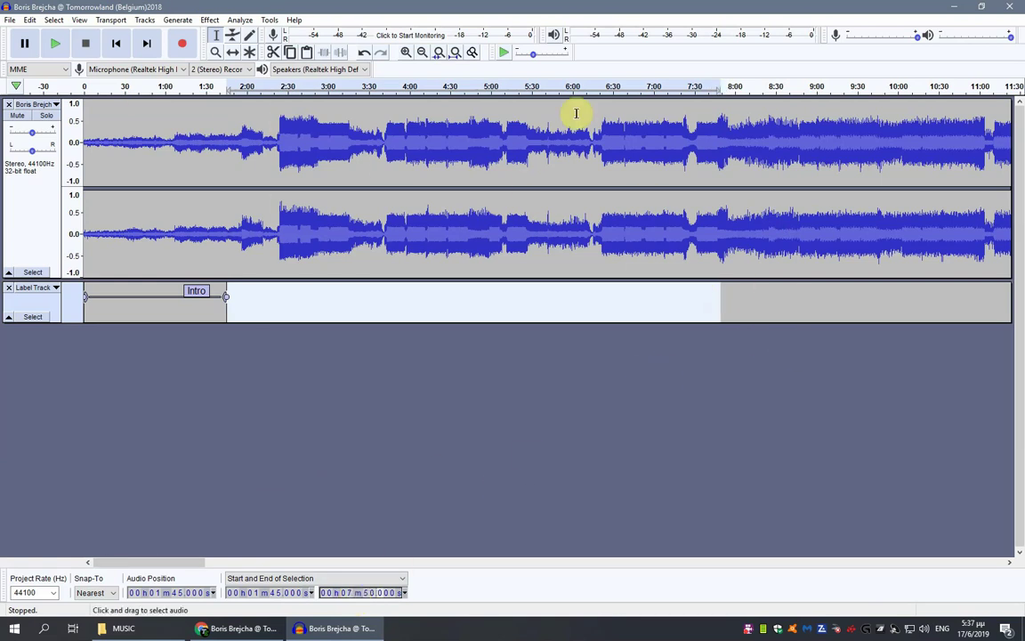
Step: Label the selected section "Take It Smart (Original Mix)" using the title copied from the YouTube tracklist
left_click(33, 22)
mouse_move(67, 167)
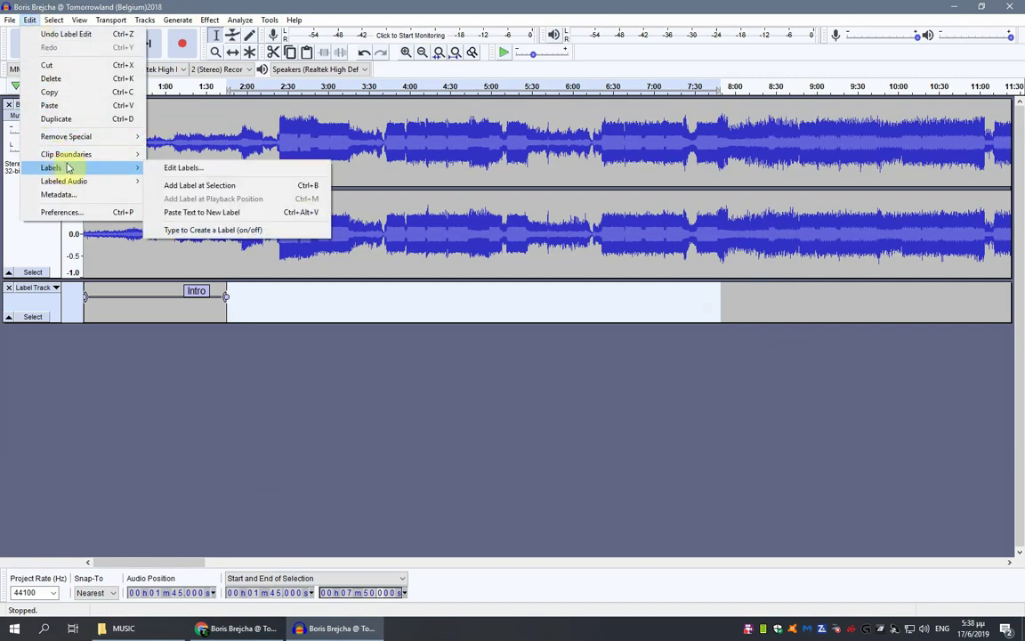
left_click(207, 186)
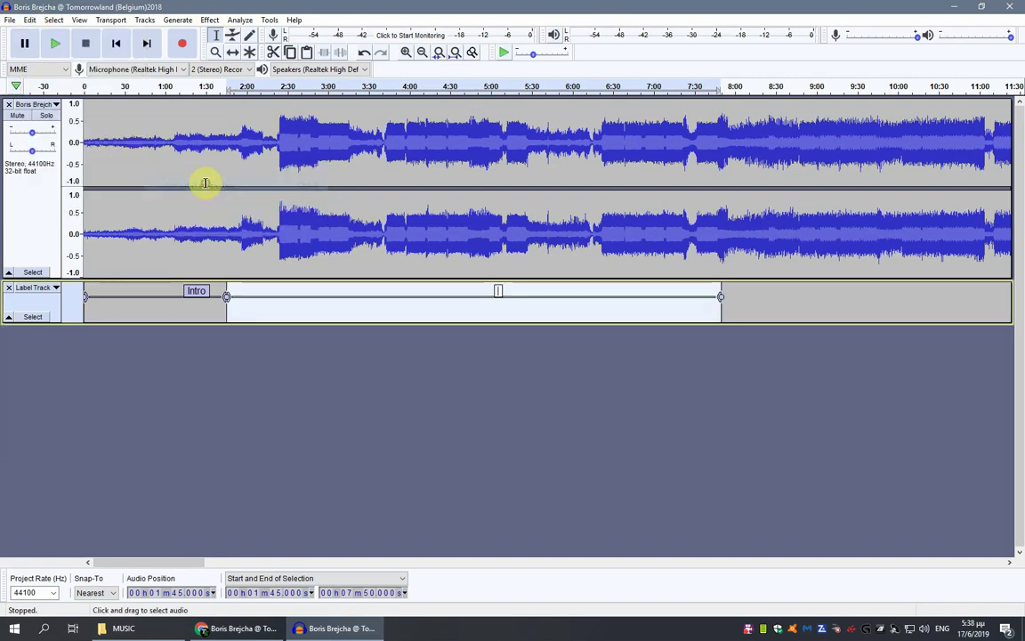
left_click(234, 627)
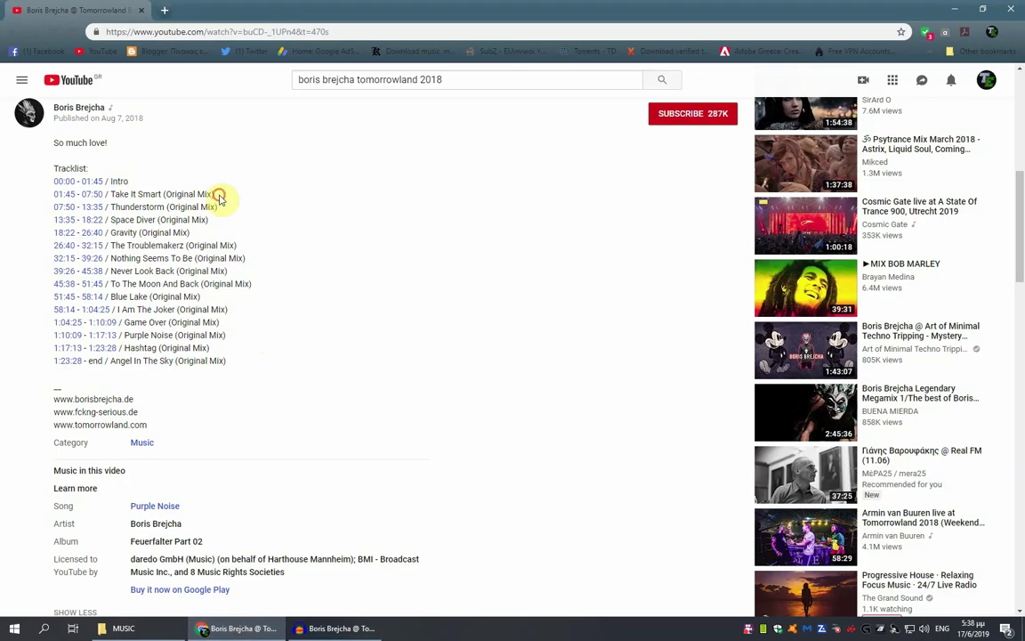
left_click_drag(219, 198, 110, 194)
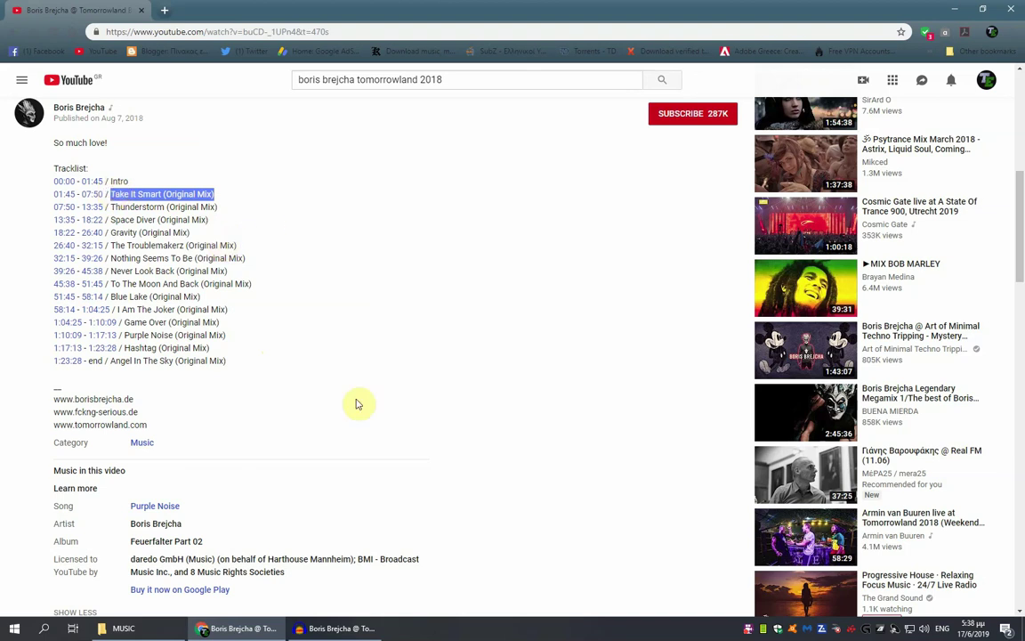
left_click(330, 628)
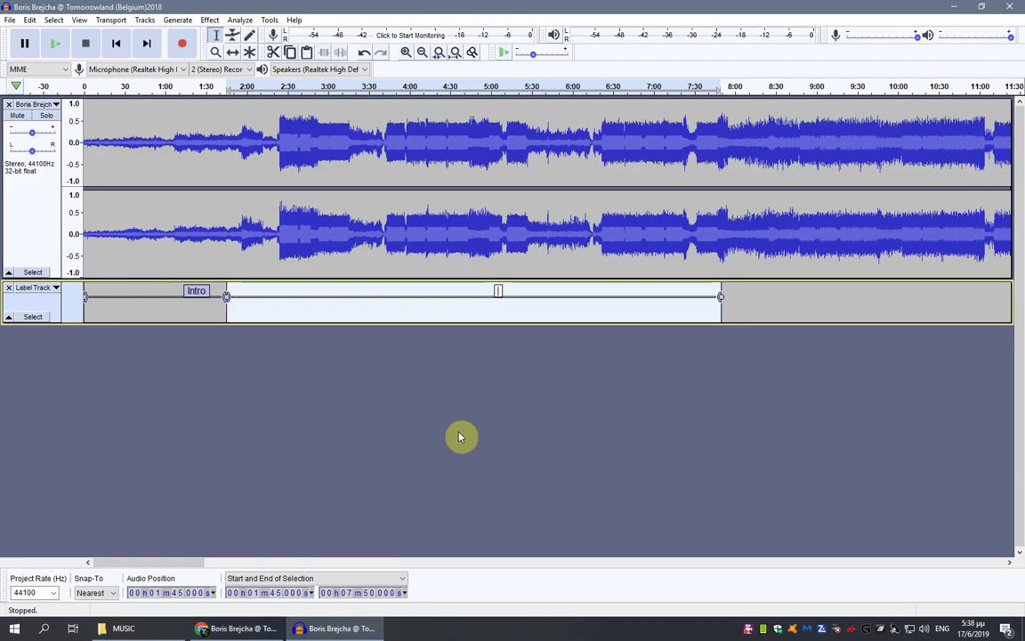
key("ctrl+v")
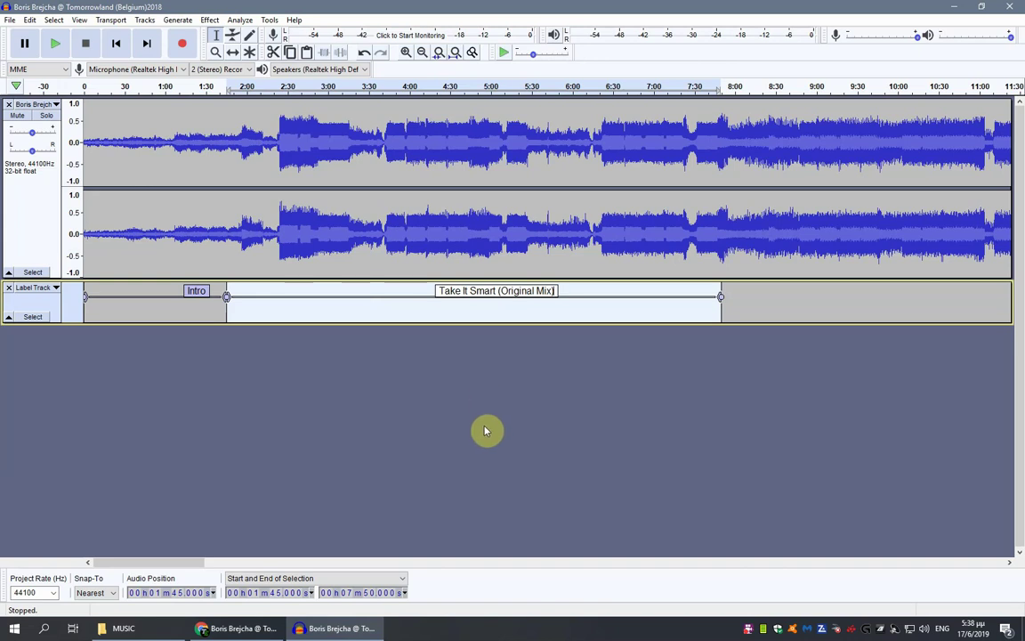
left_click(485, 430)
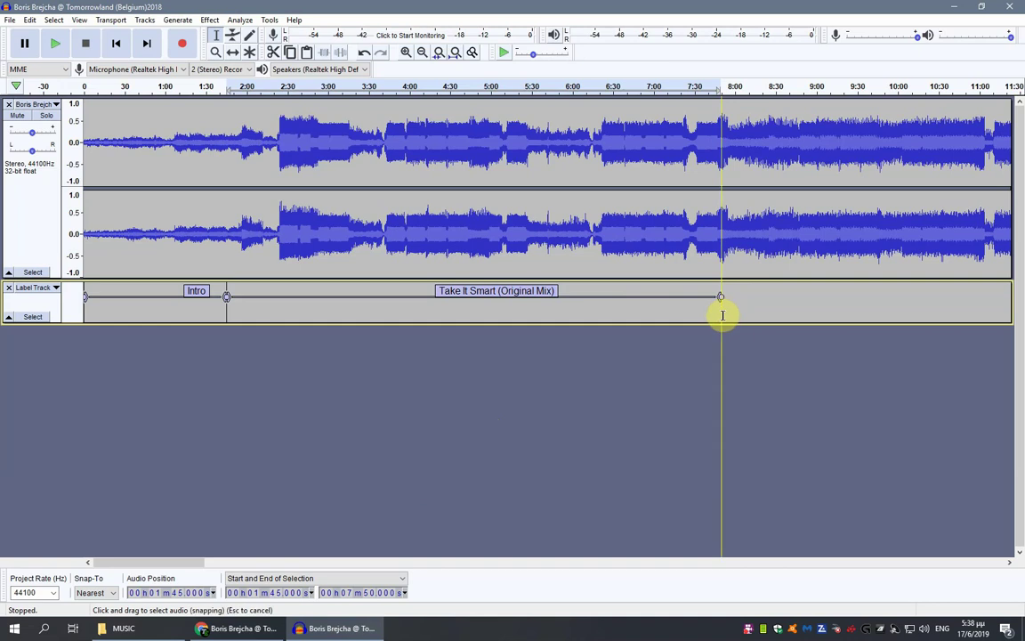
Step: Select from the end of the Take It Smart label to 13 min 35 s, checking the third track's end time in the YouTube tracklist
left_click(722, 313)
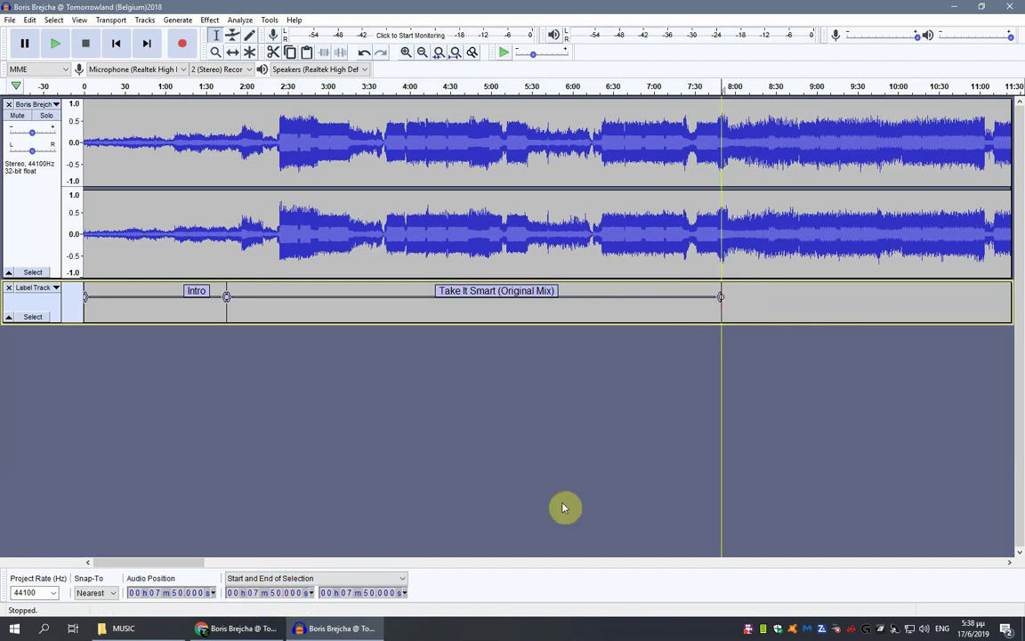
left_click_drag(178, 561, 233, 561)
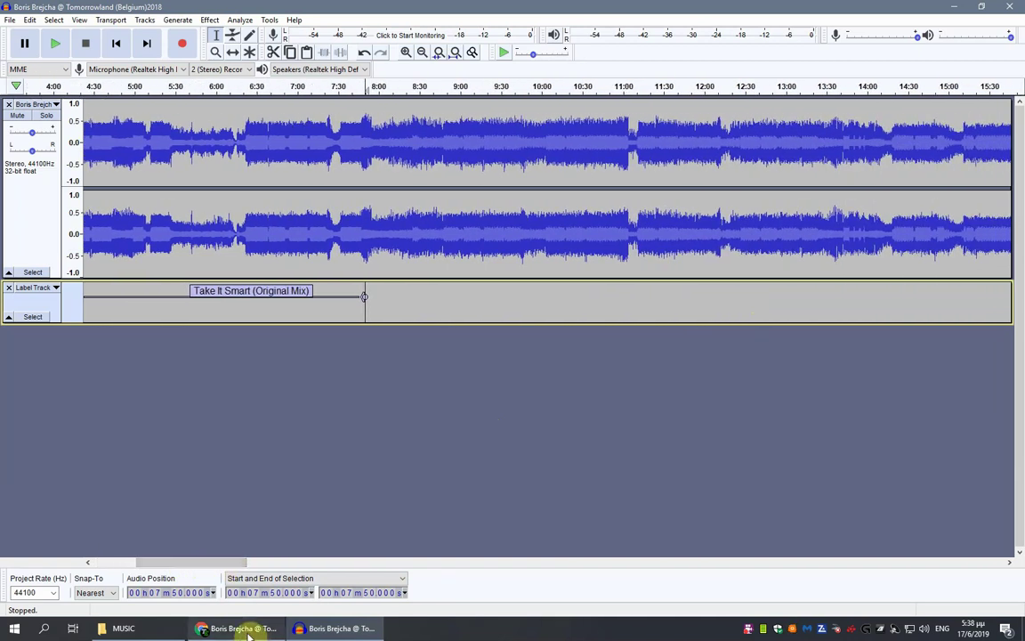
left_click(214, 630)
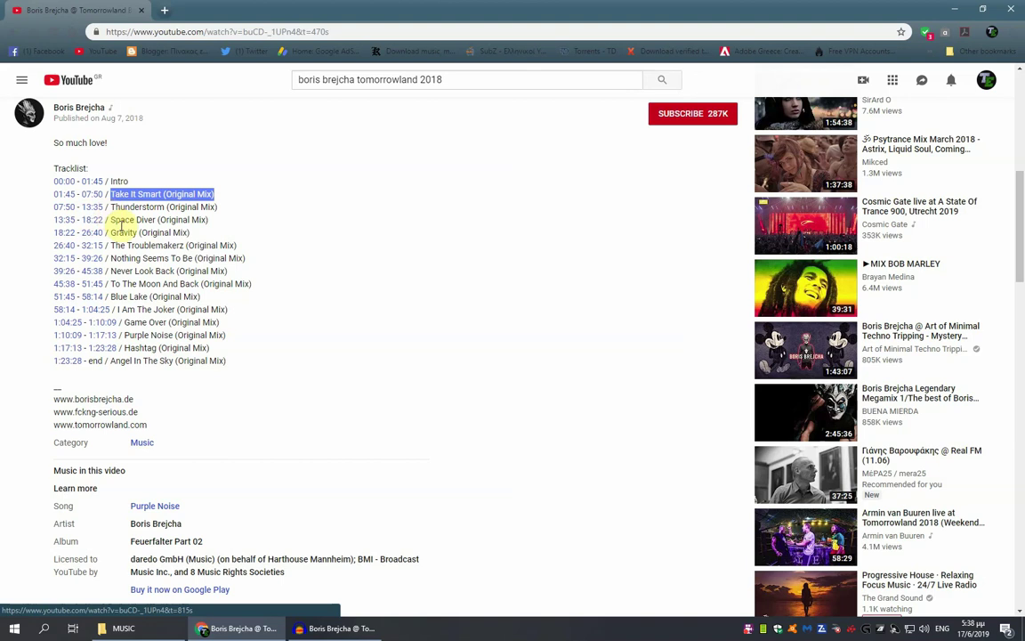
left_click(337, 629)
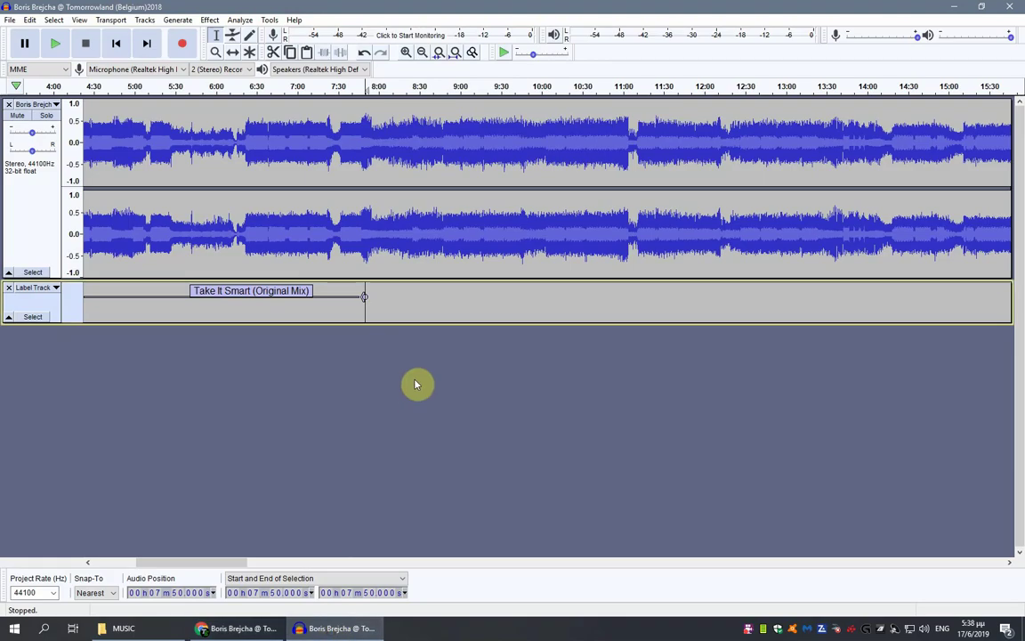
left_click(344, 594)
type("13 m ")
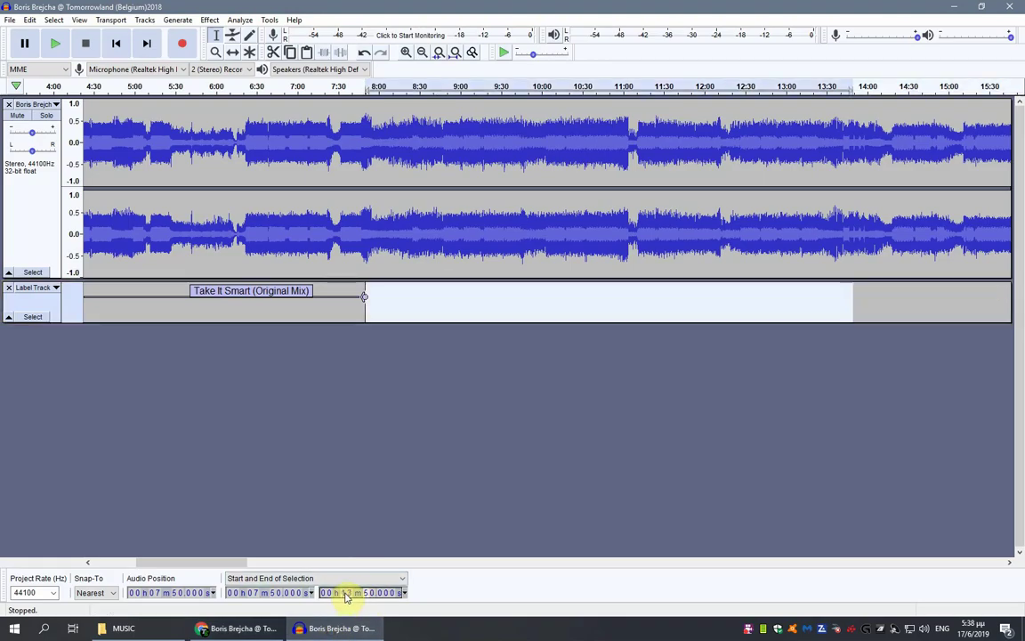
type("35")
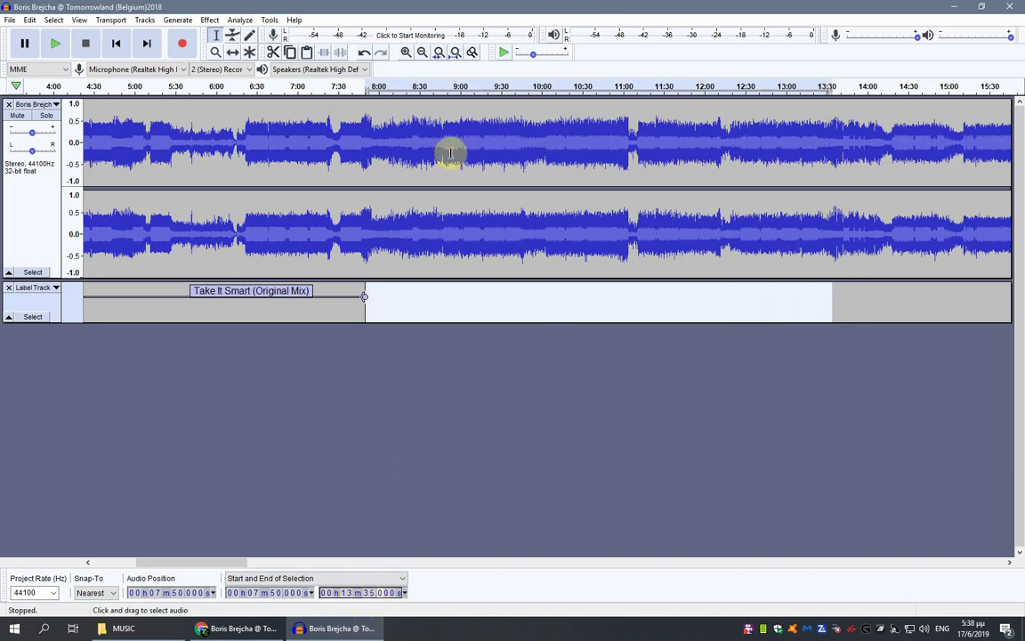
Step: Label the selected section "Thunderstorm (Original Mix)" using the title copied from the YouTube tracklist
left_click(30, 20)
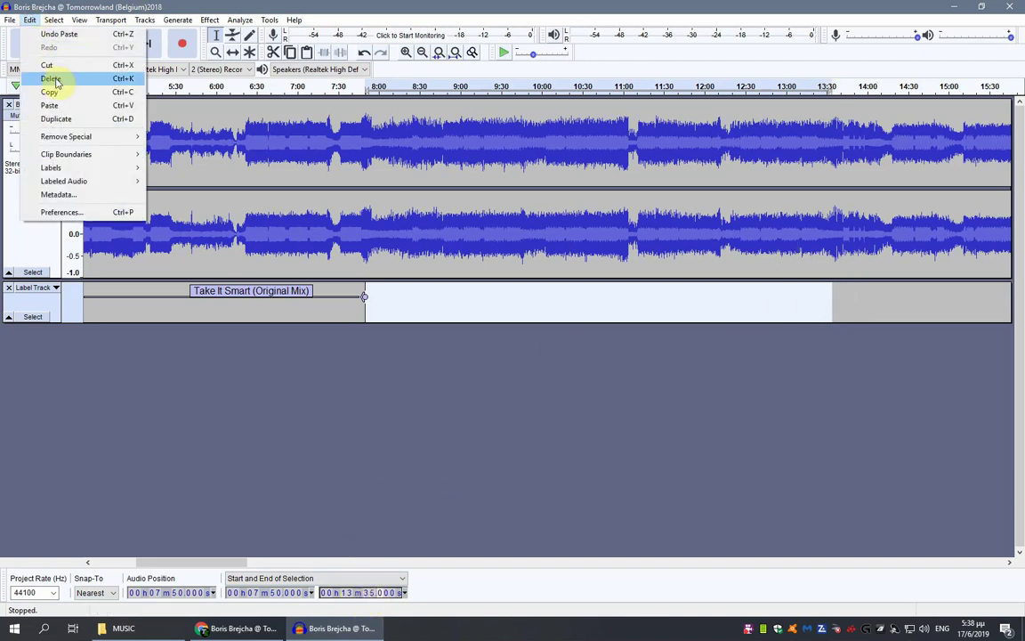
mouse_move(75, 169)
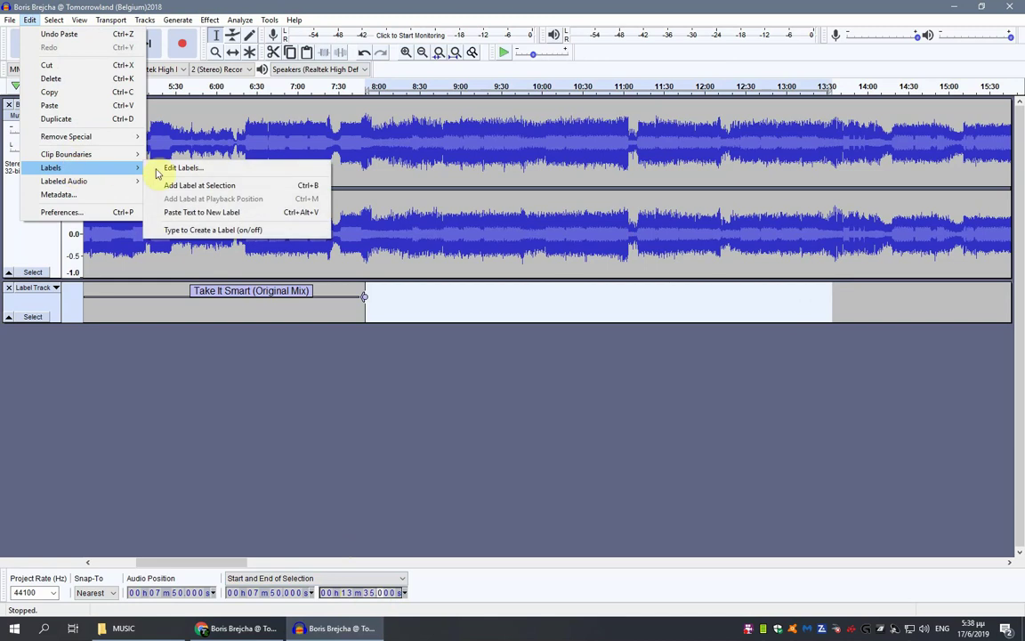
left_click(215, 187)
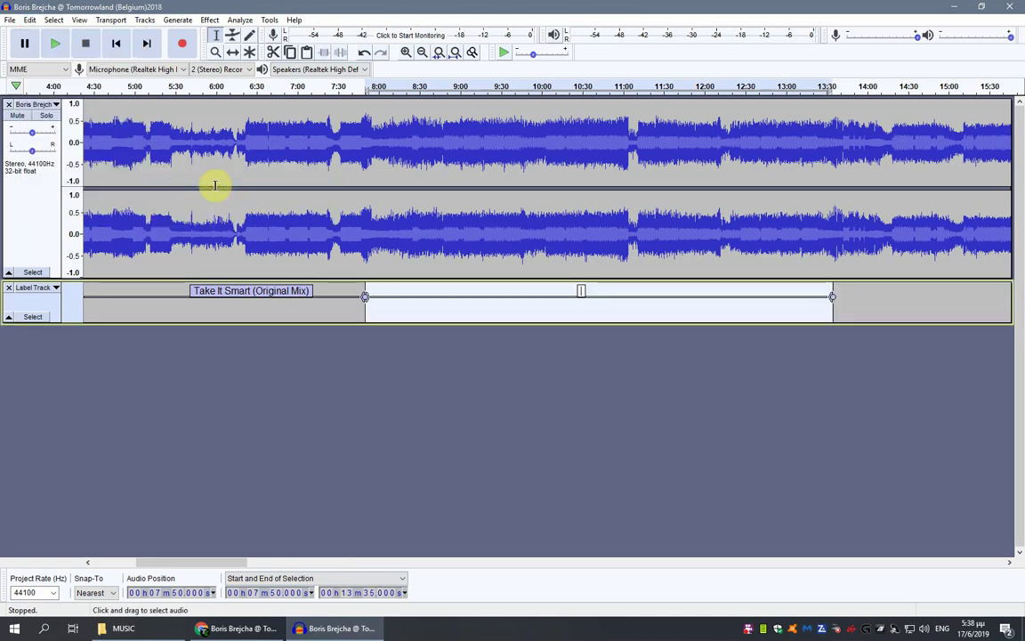
left_click(229, 628)
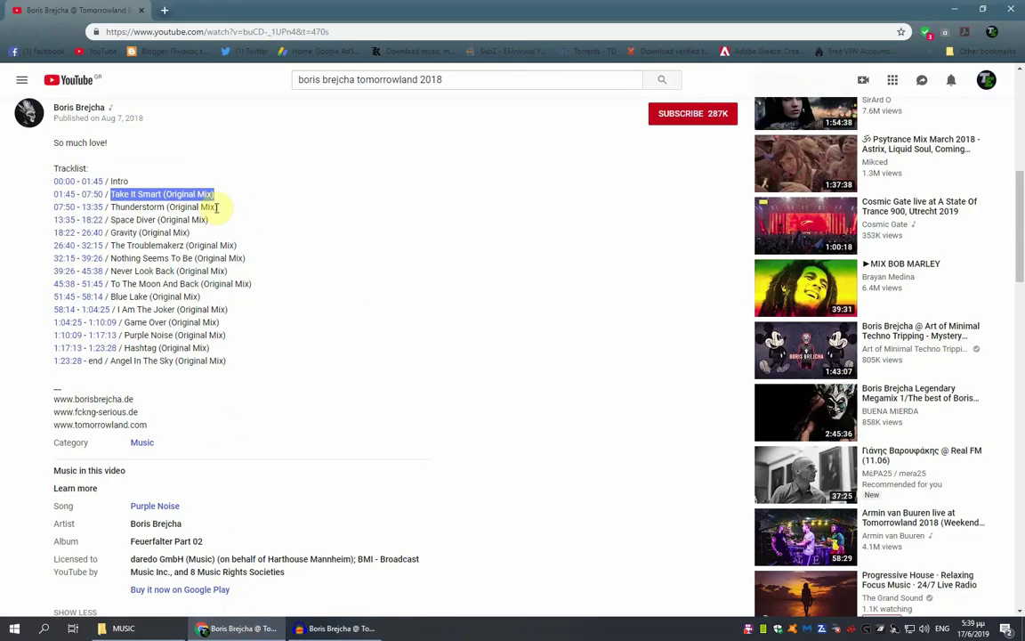
left_click_drag(217, 207, 111, 206)
key("ctrl+c")
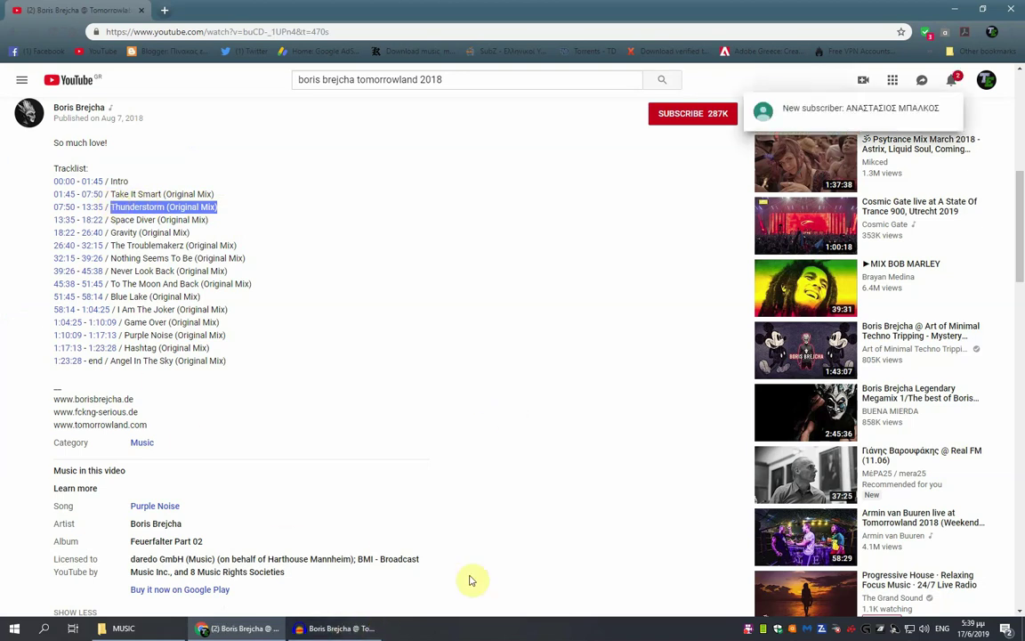
left_click(338, 628)
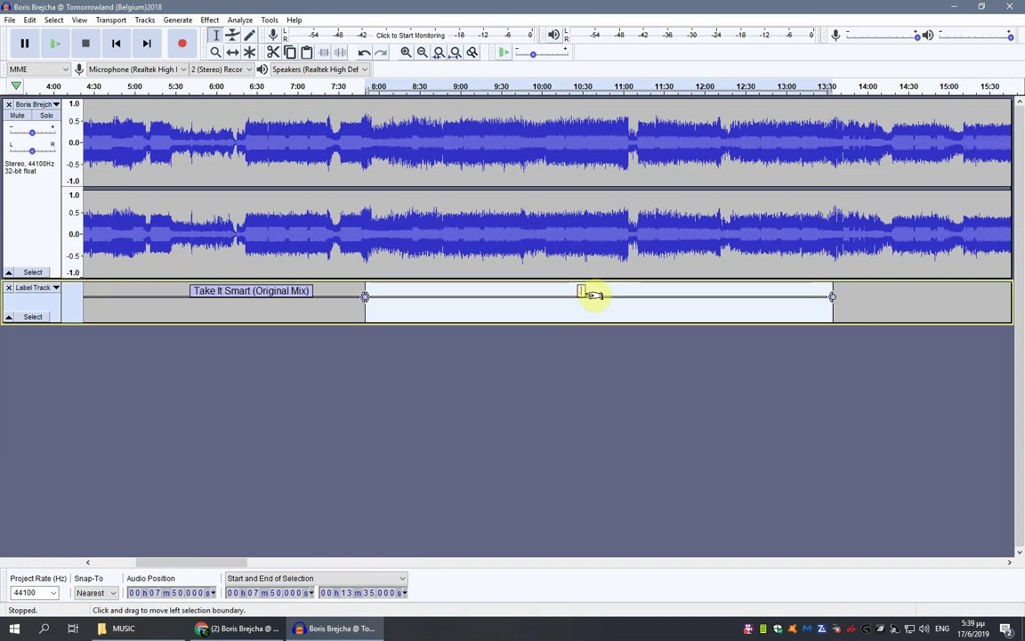
key("ctrl+v")
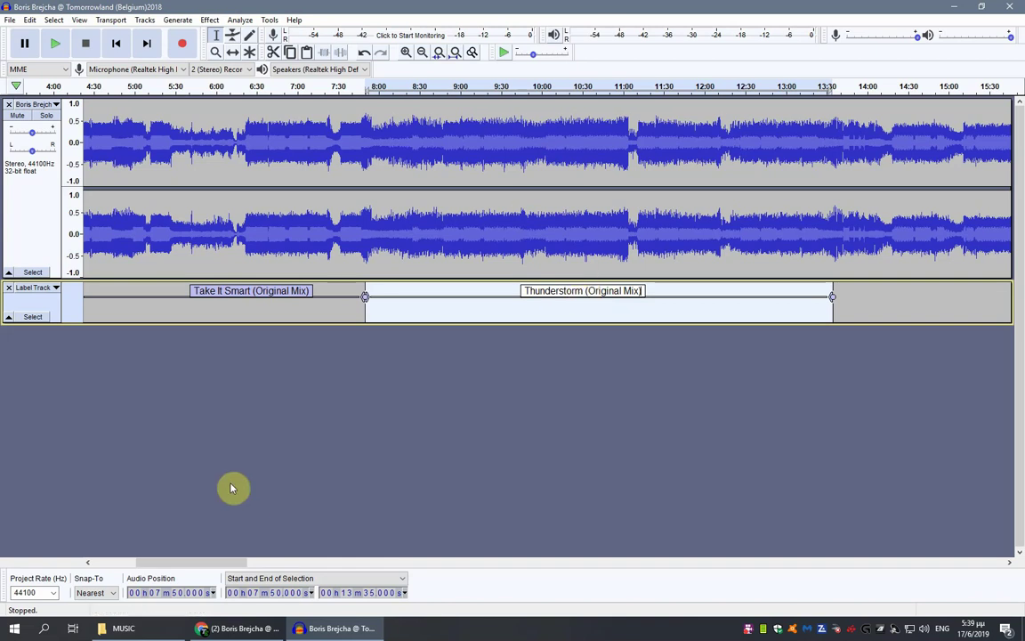
left_click_drag(212, 564, 167, 570)
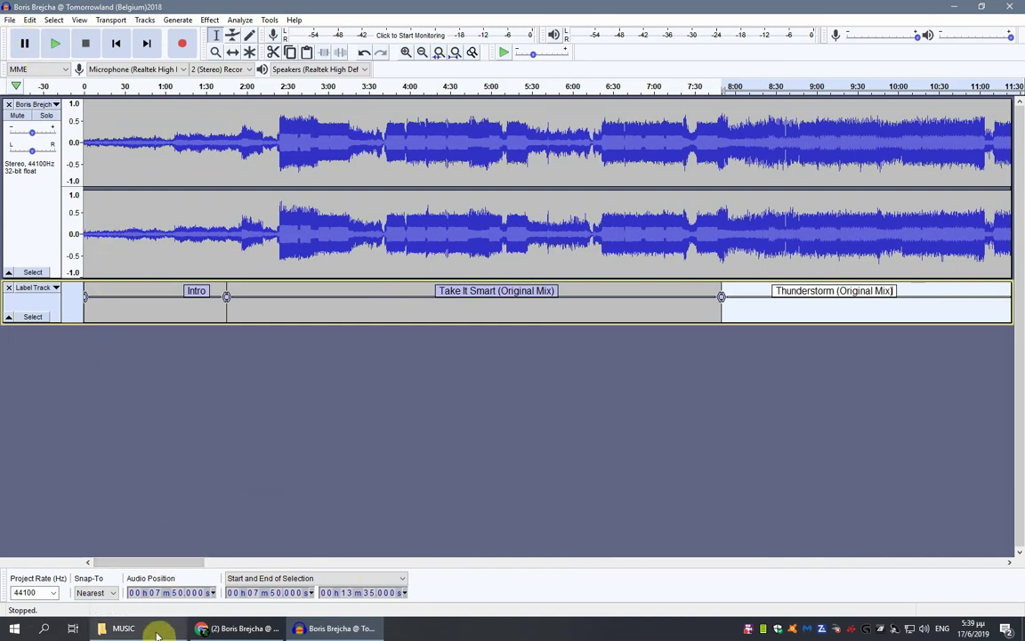
Step: Create a folder named "My Album" inside the MUSIC folder in File Explorer and return to Audacity
left_click(123, 629)
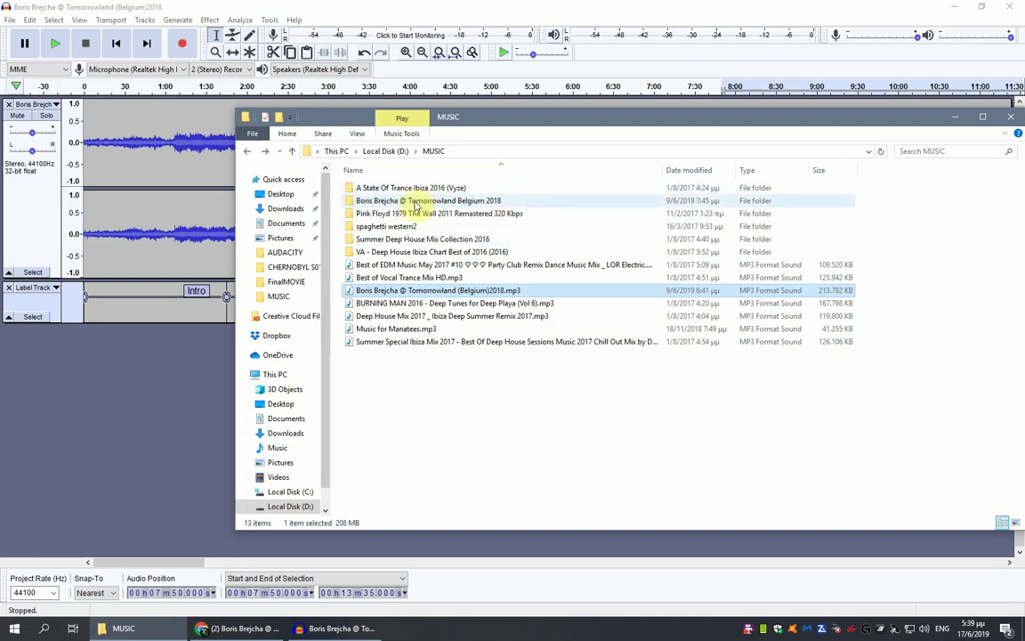
right_click(379, 389)
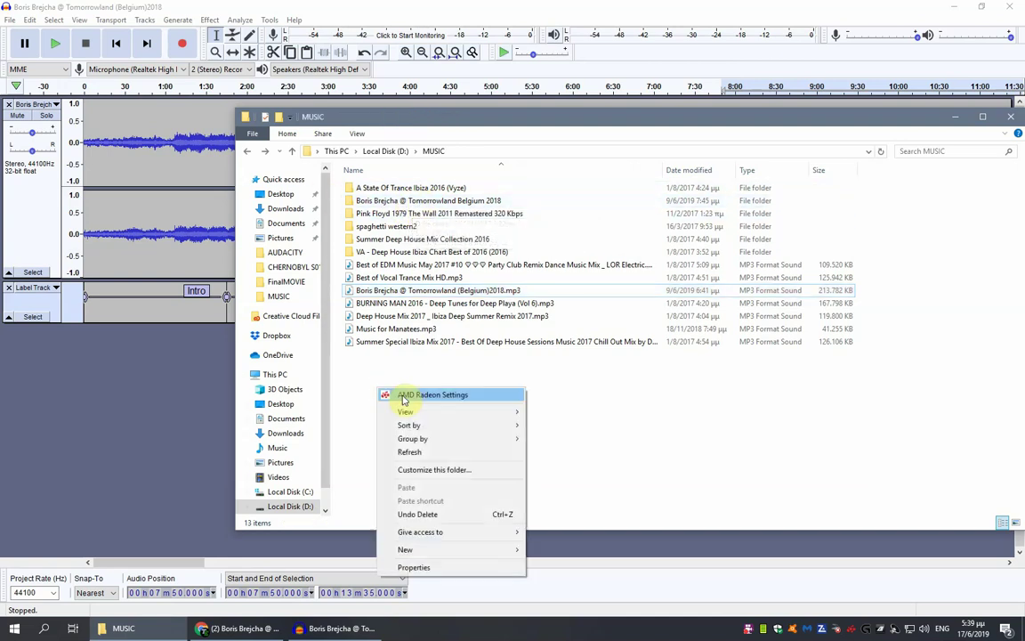
mouse_move(501, 552)
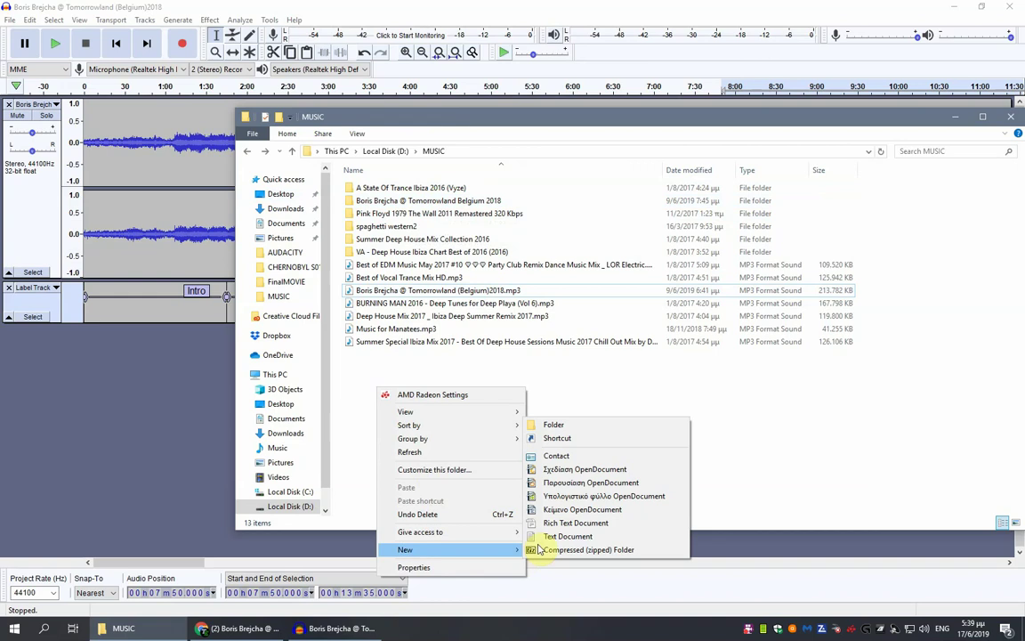
left_click(534, 423)
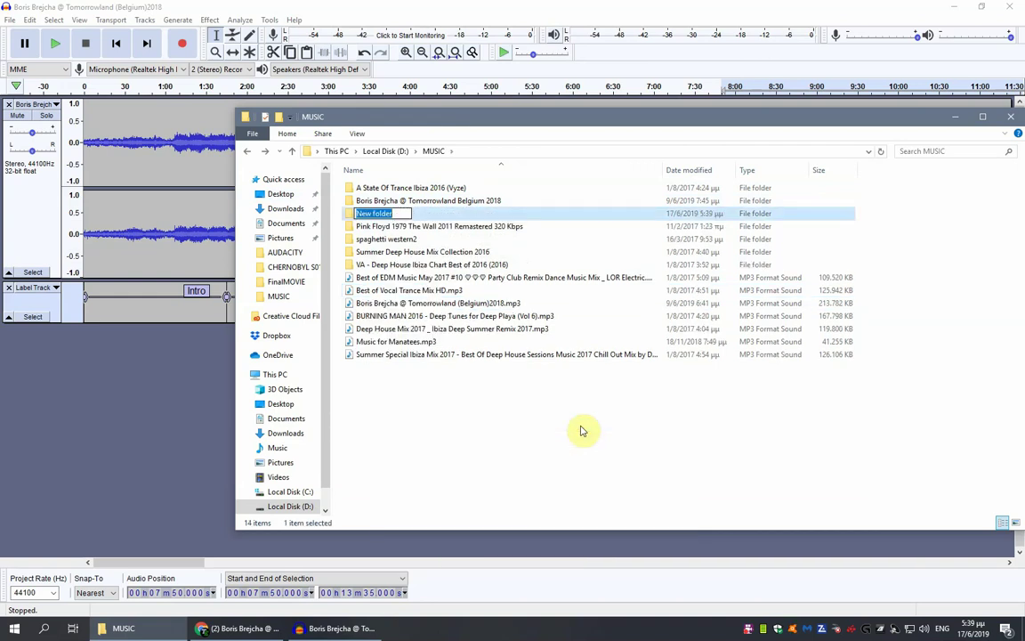
type("My Album")
left_click(481, 444)
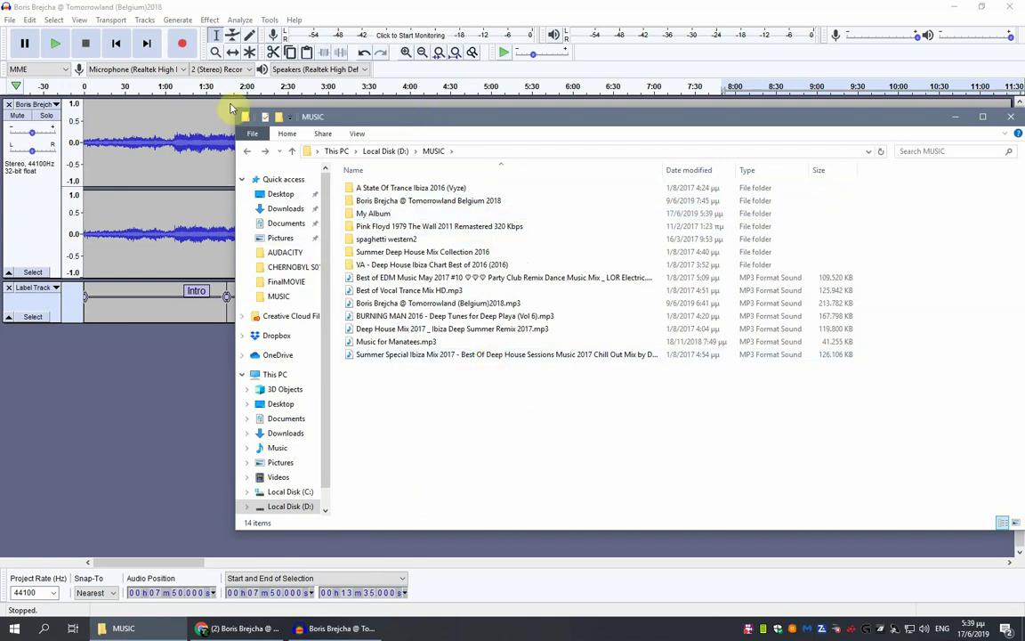
left_click(124, 629)
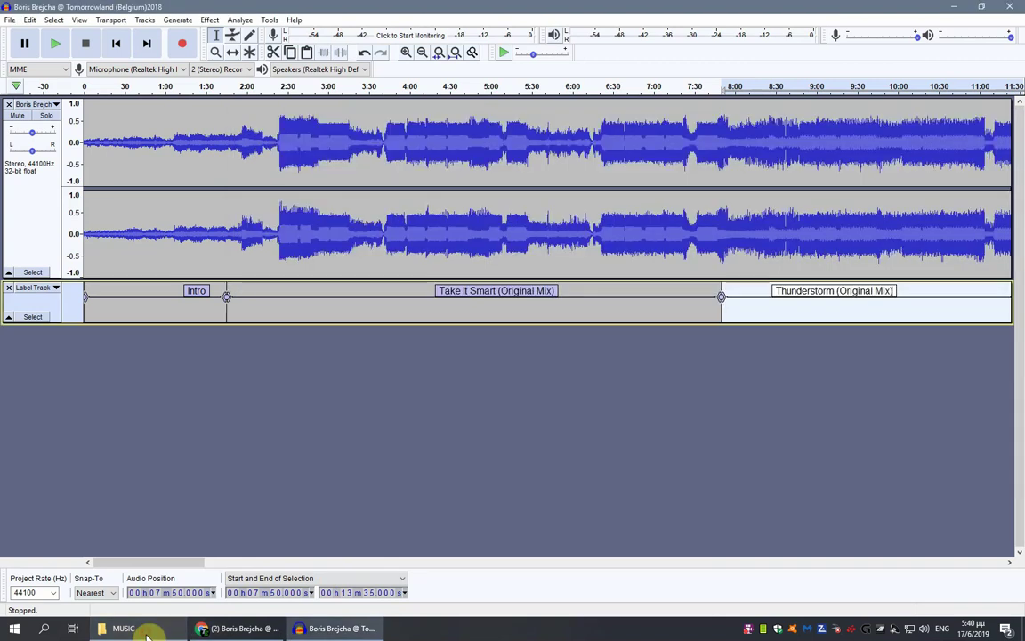
Step: Start an Export Multiple operation for the labelled sections of the mix
left_click(10, 21)
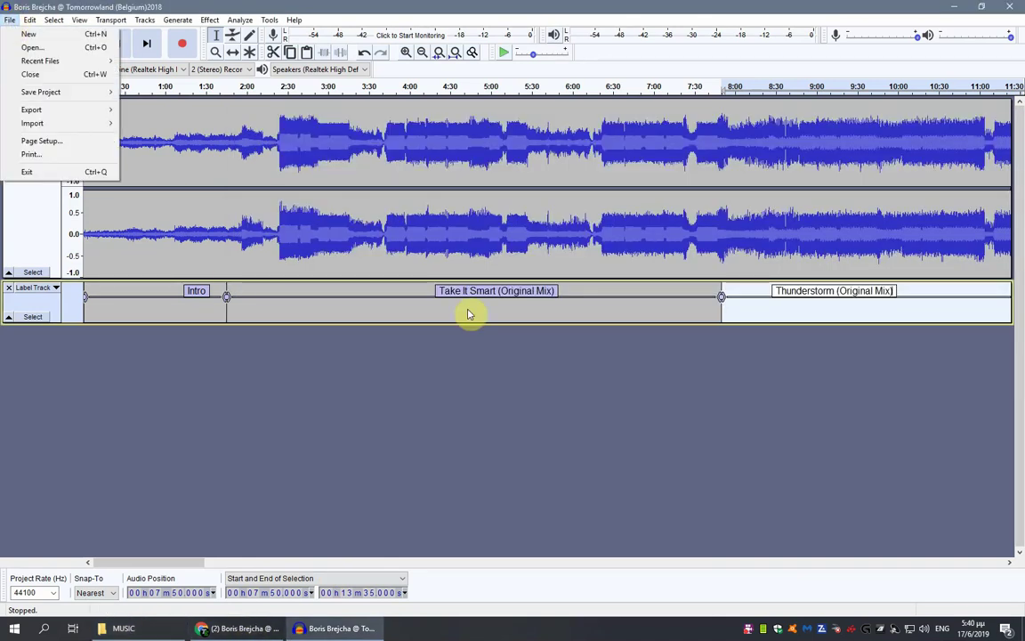
mouse_move(57, 116)
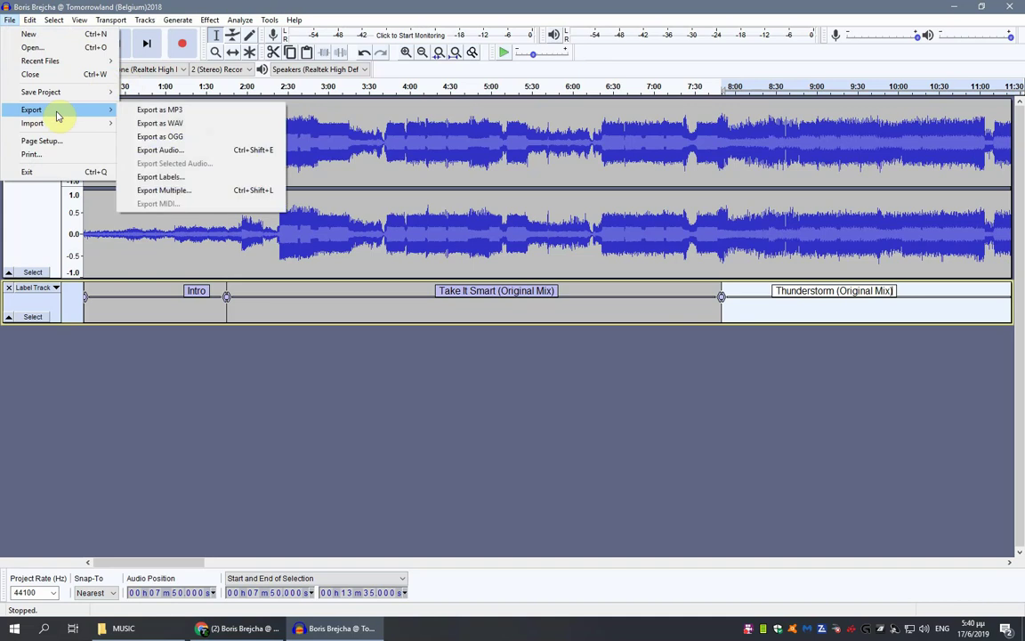
left_click(10, 20)
left_click(10, 19)
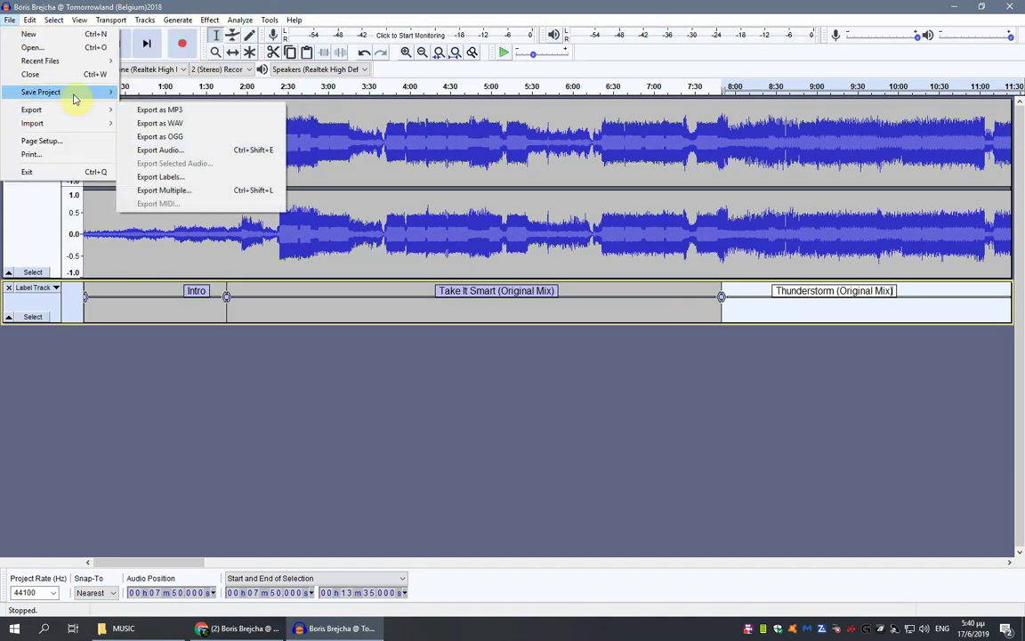
mouse_move(73, 108)
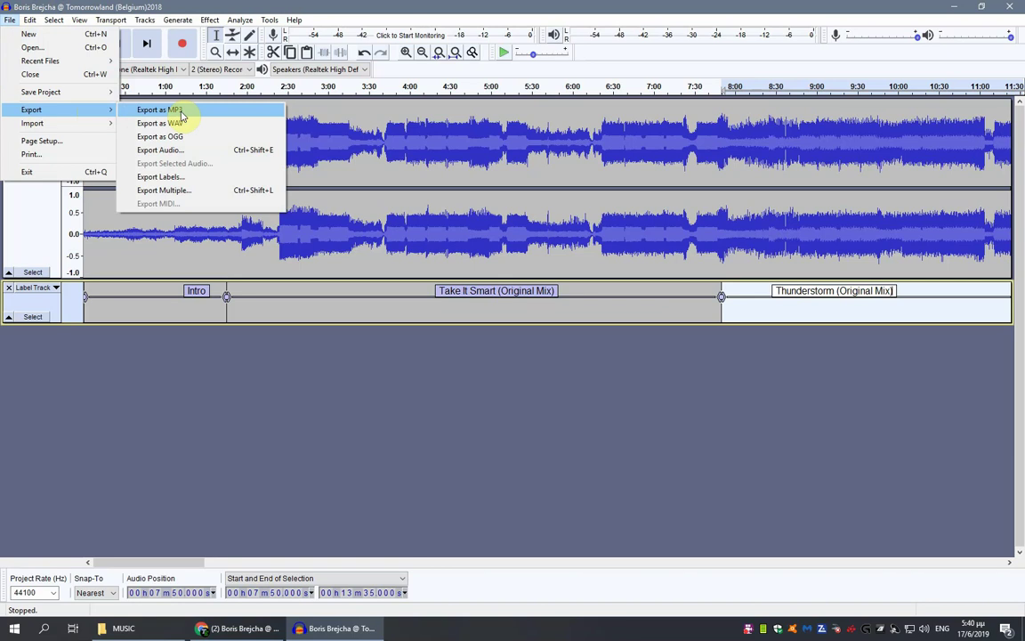
left_click(178, 191)
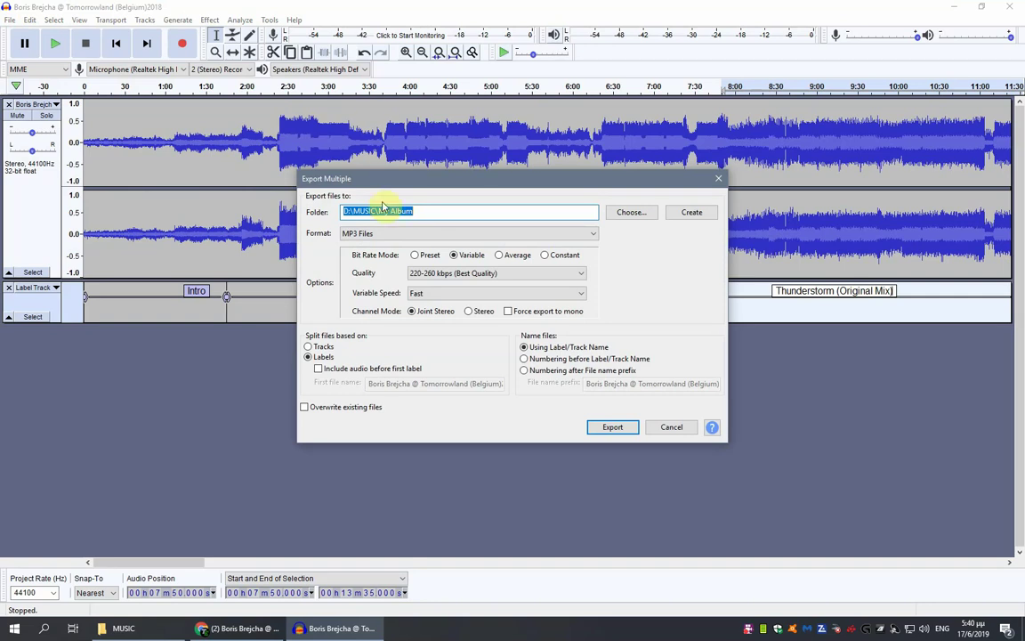
Step: Set the export destination to the My Album folder inside MUSIC on Local Disk (D:)
left_click(643, 218)
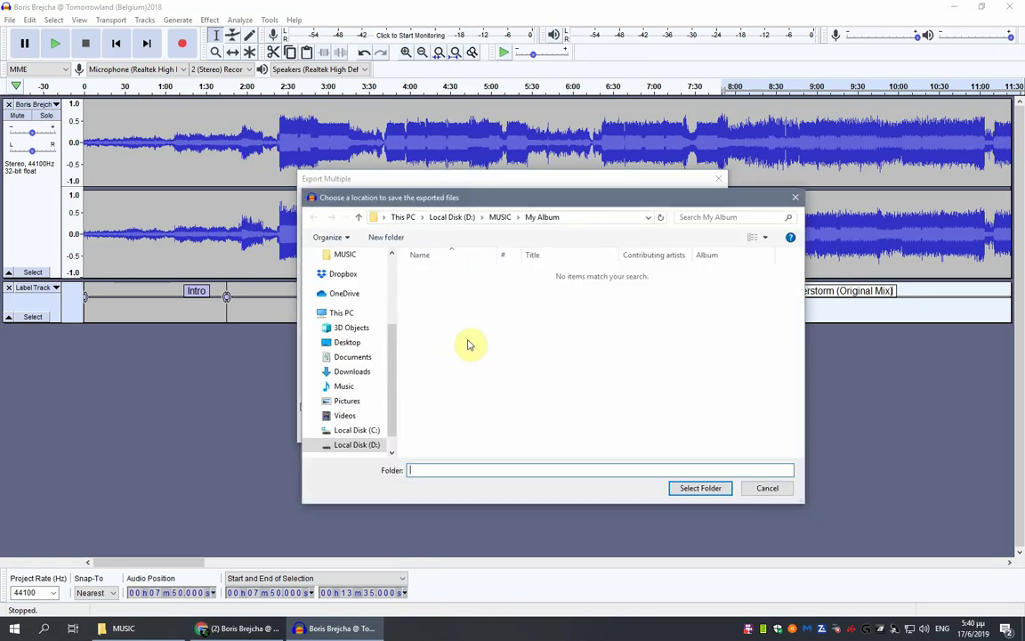
left_click(357, 444)
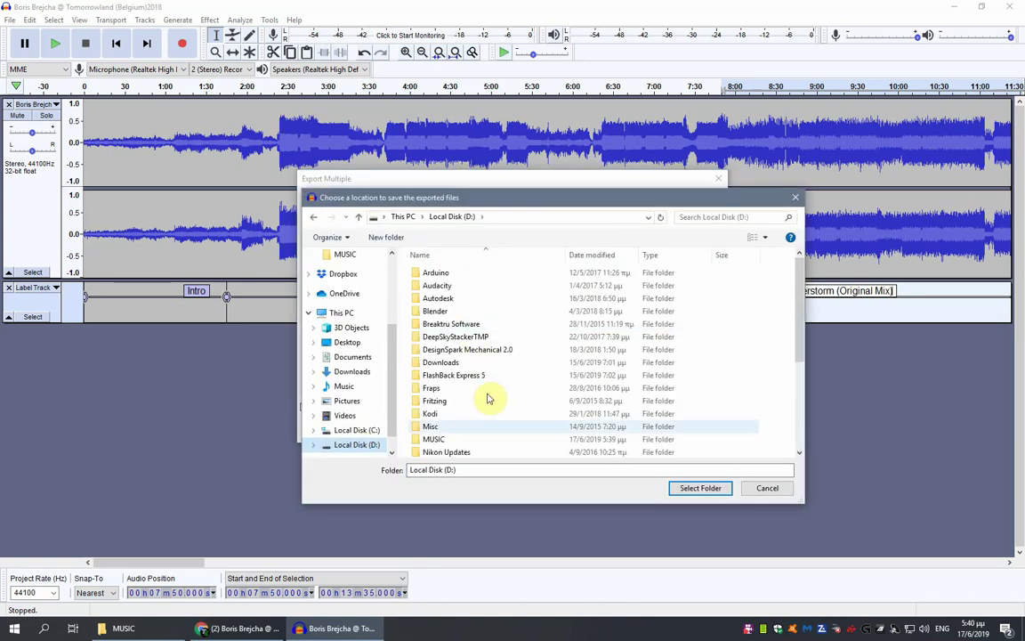
scroll(488, 392, "down", 4)
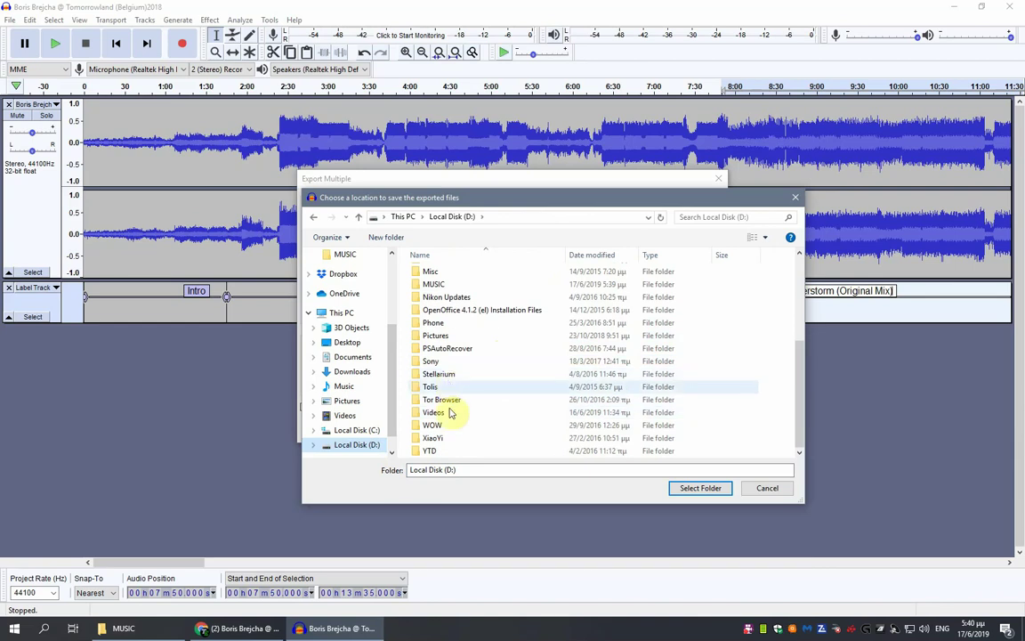
scroll(451, 423, "up", 3)
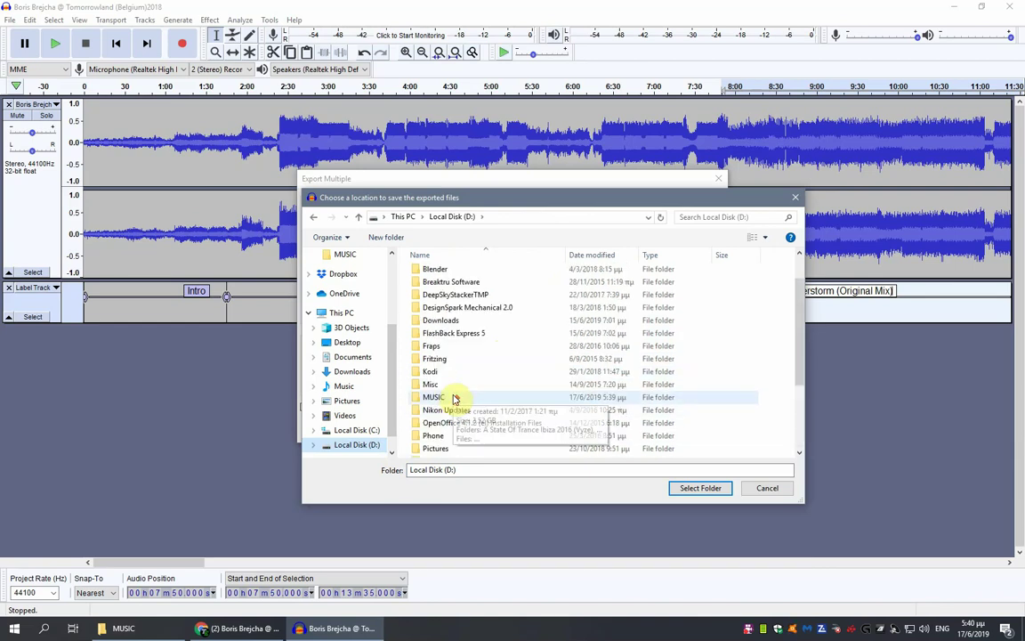
left_click(434, 399)
double_click(434, 399)
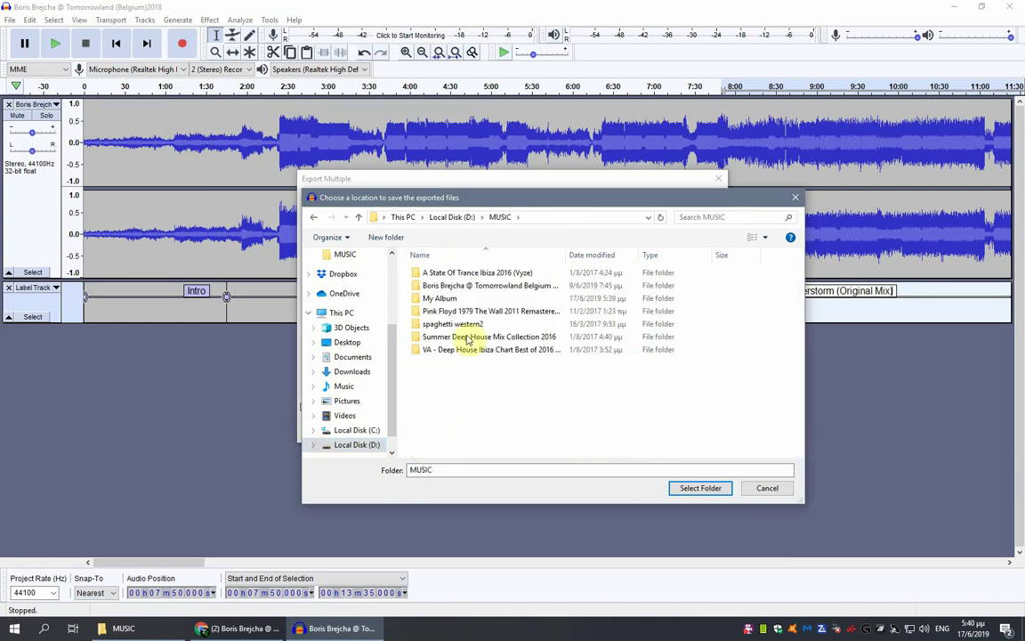
double_click(445, 300)
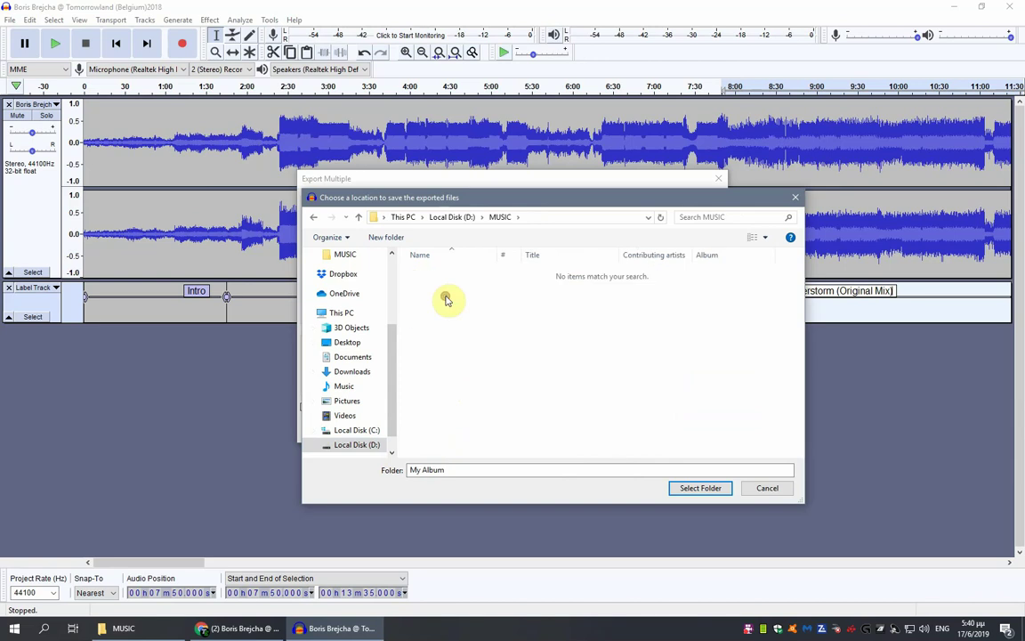
left_click(703, 488)
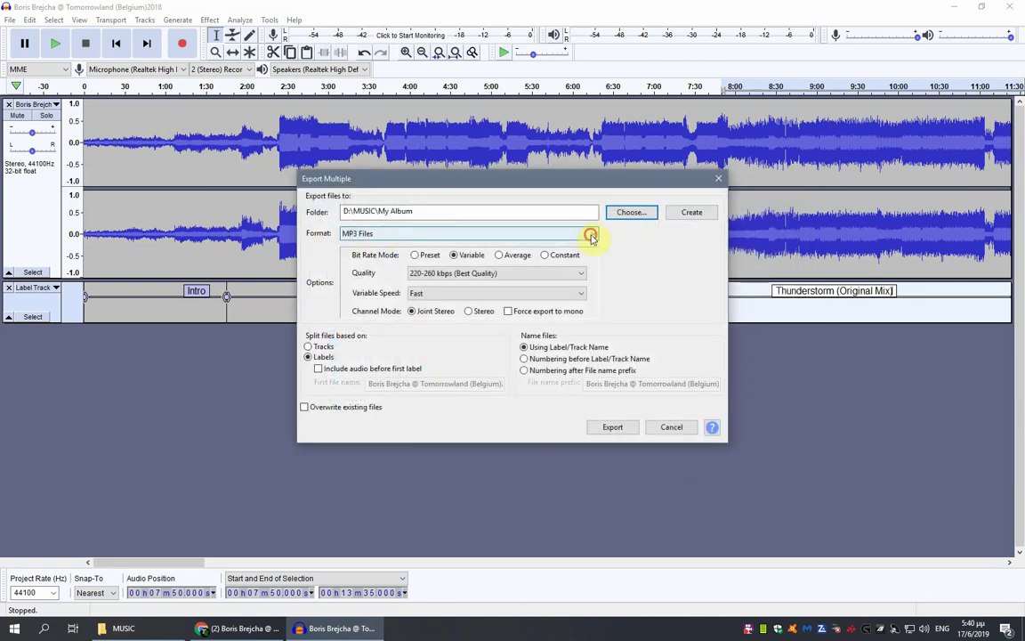
Step: Set the export format to MP3 Files with 220-260 kbps (Best Quality) variable bit rate and Fast variable speed
left_click(591, 237)
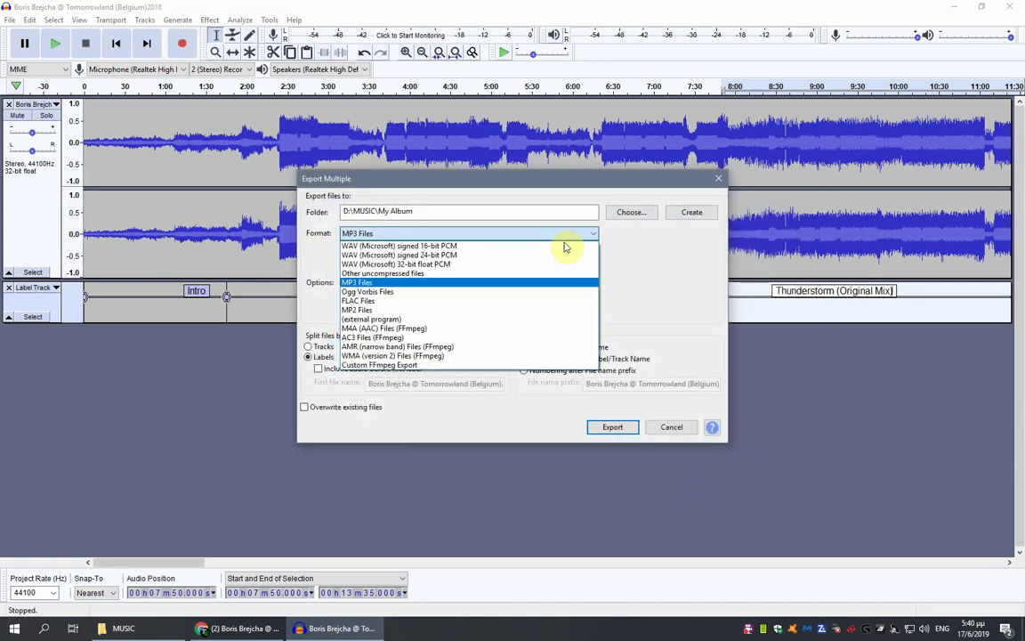
left_click(371, 283)
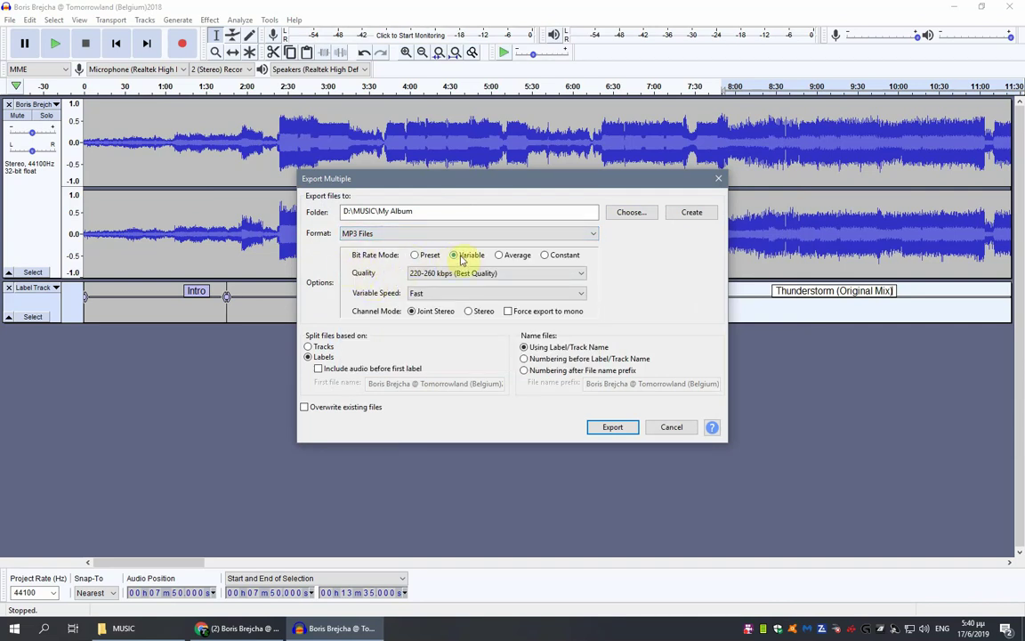
left_click(579, 278)
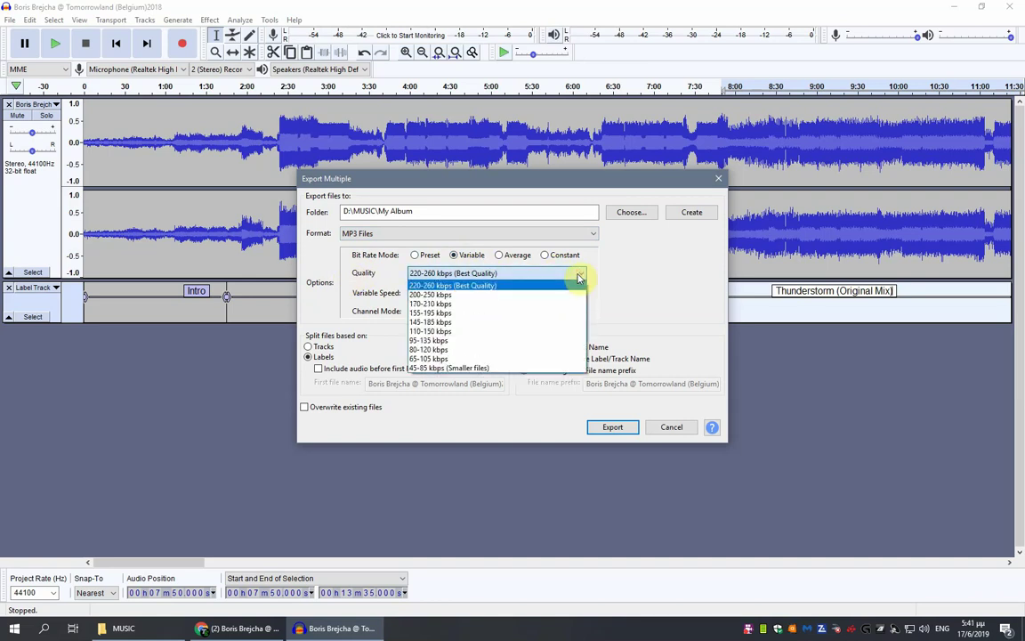
left_click(484, 287)
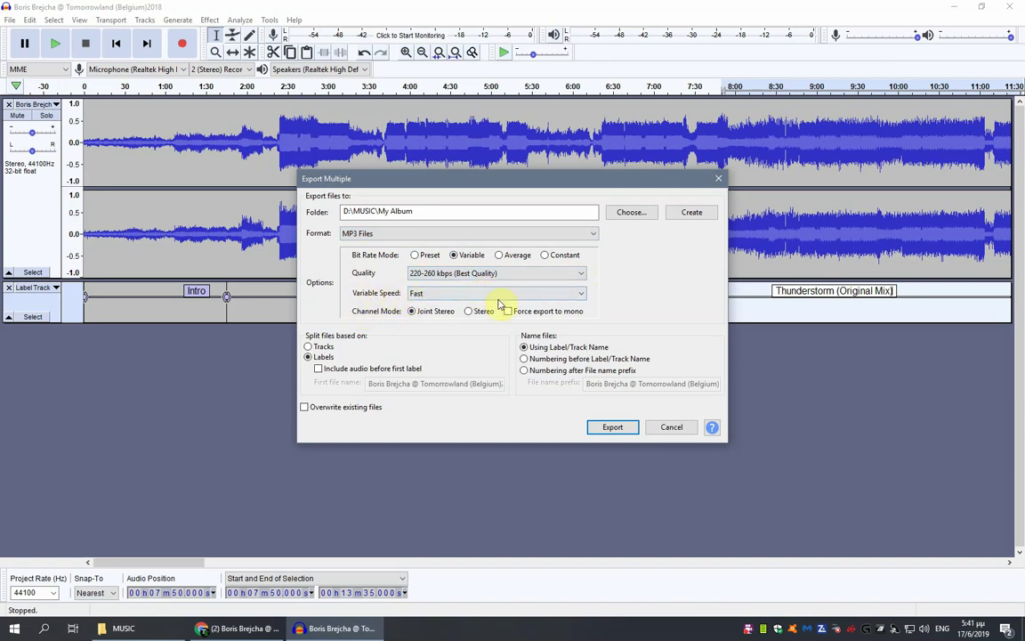
left_click(581, 296)
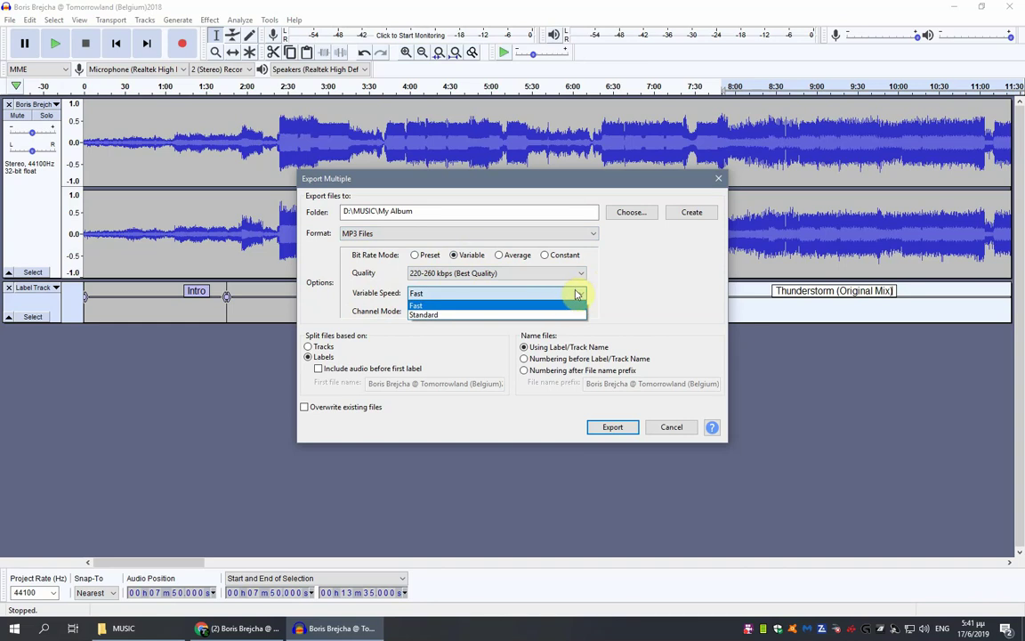
left_click(581, 295)
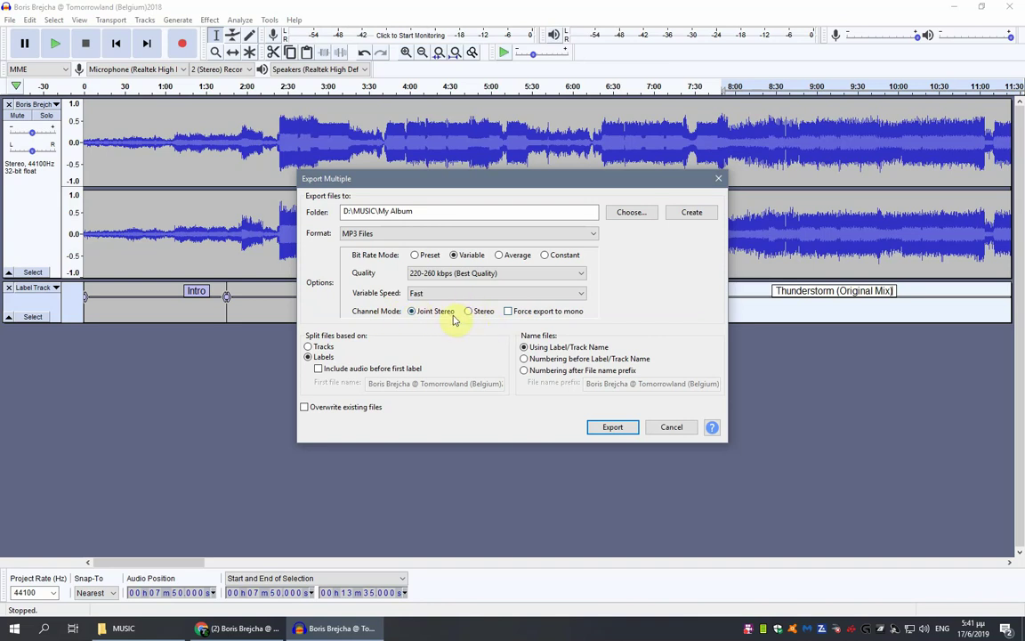
Step: Check the original Boris Brejcha mix's bit rate in its file details in File Explorer and return to Audacity
left_click(149, 631)
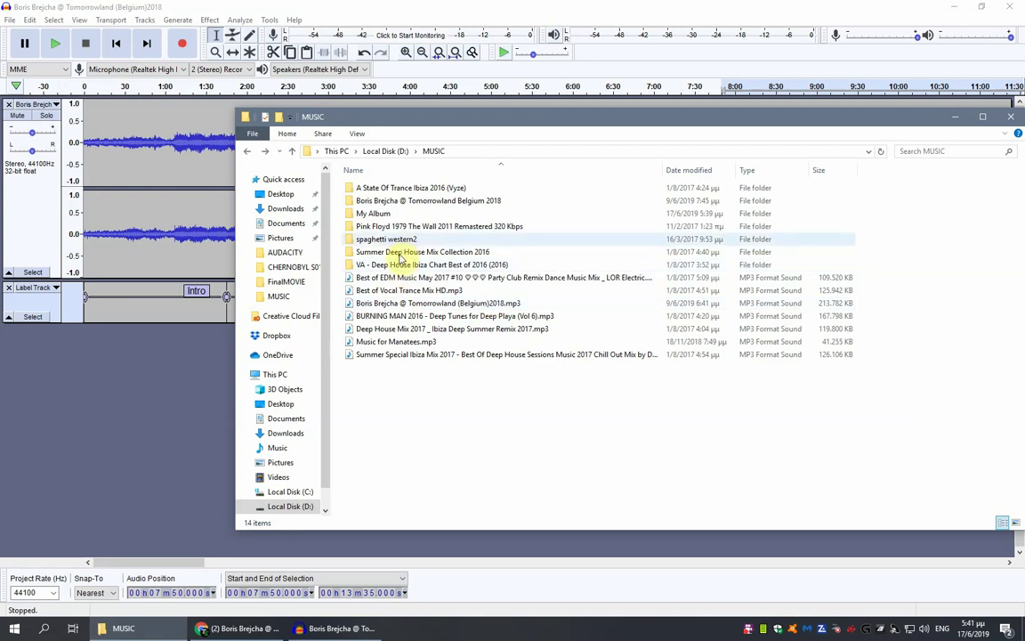
right_click(398, 305)
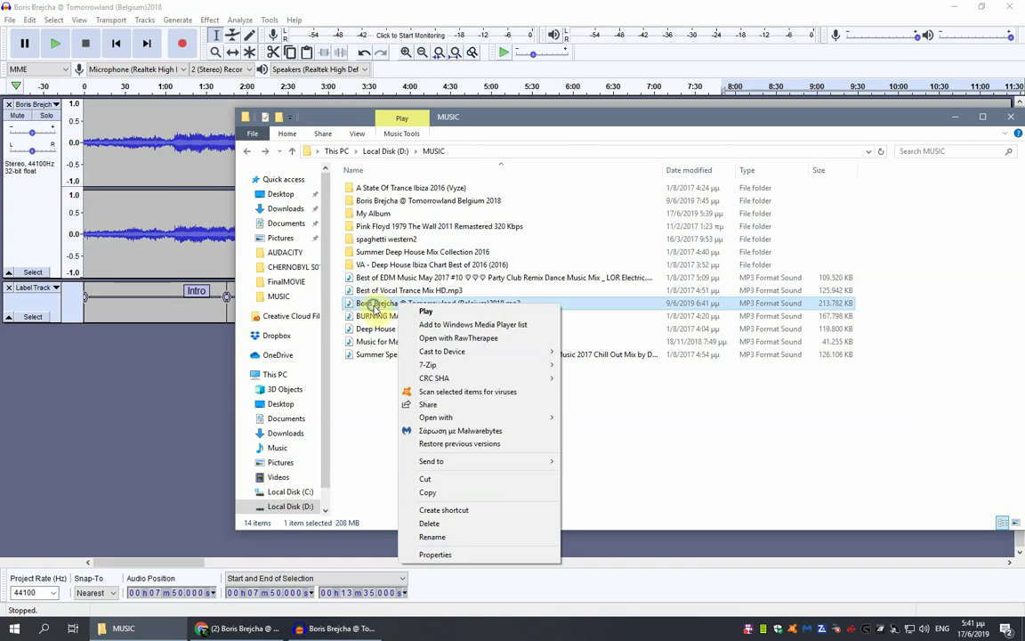
right_click(374, 305)
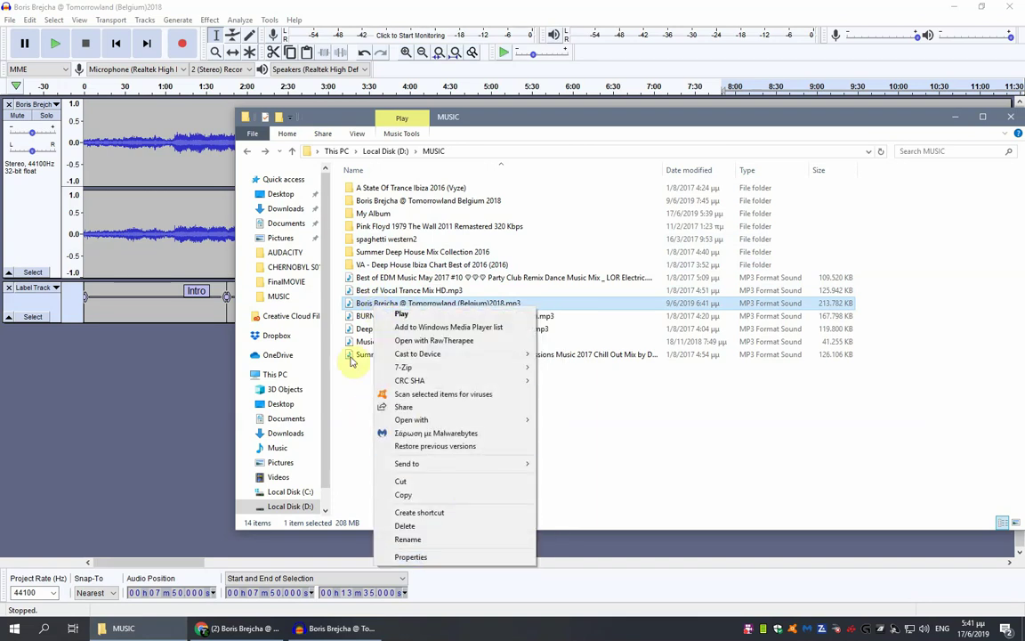
left_click(440, 558)
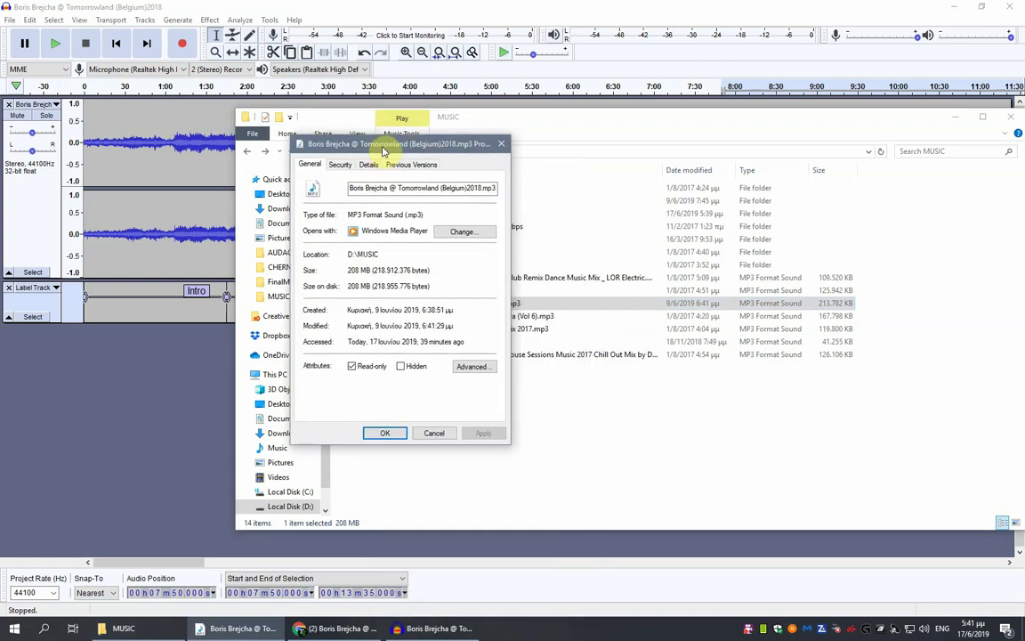
left_click(368, 164)
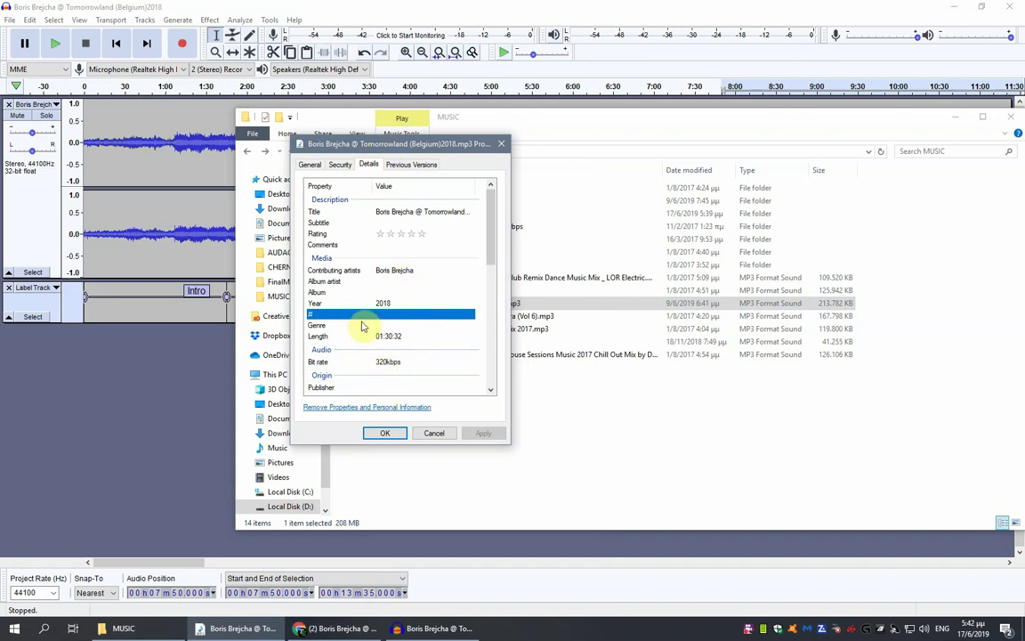
left_click(435, 433)
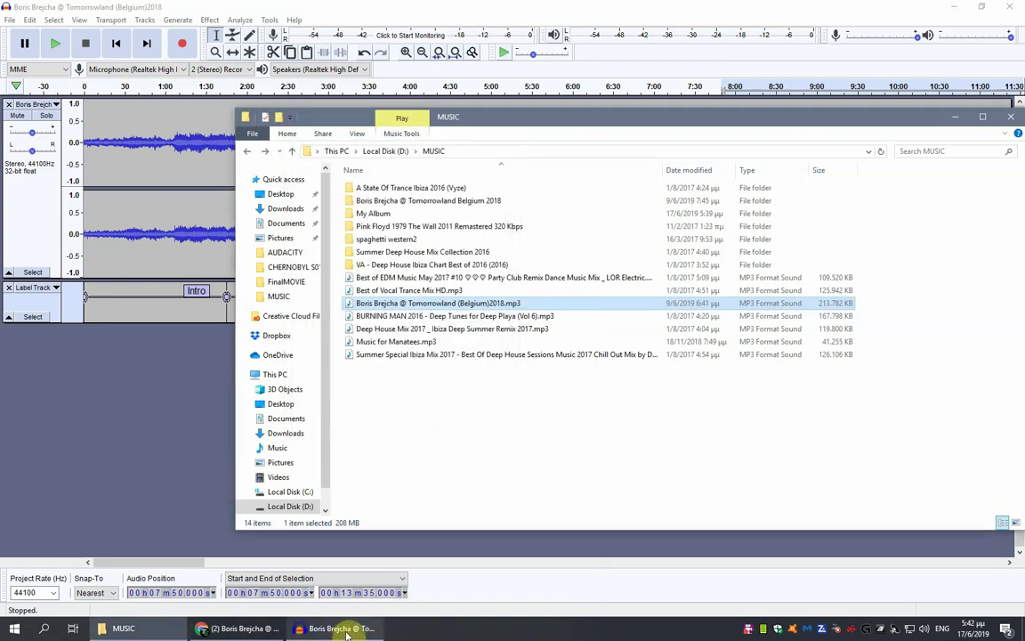
left_click(345, 630)
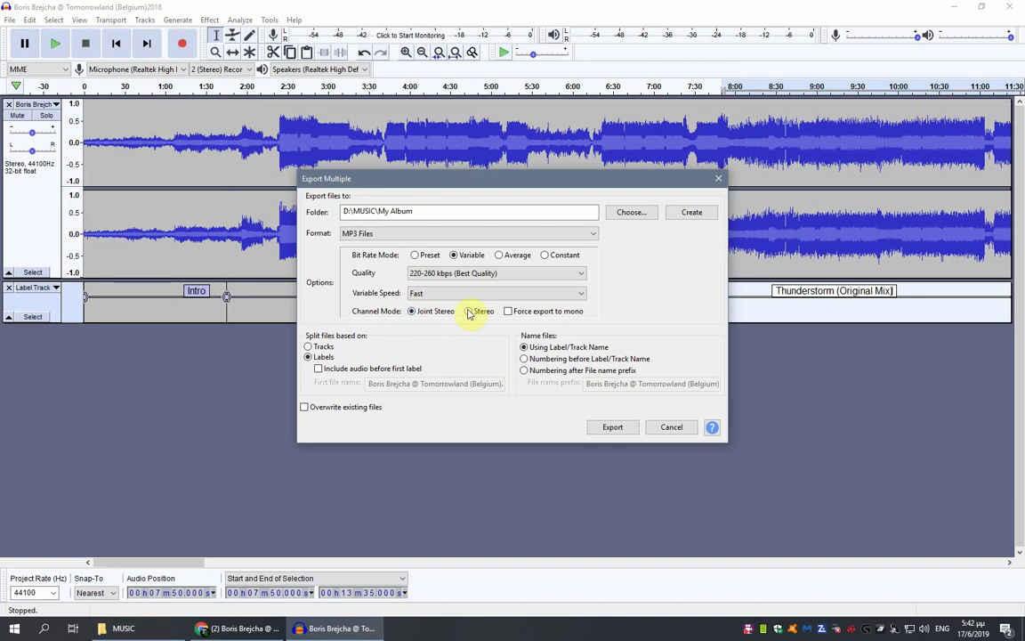
Step: Set the channel mode to Stereo and start exporting the labelled sections
left_click(468, 311)
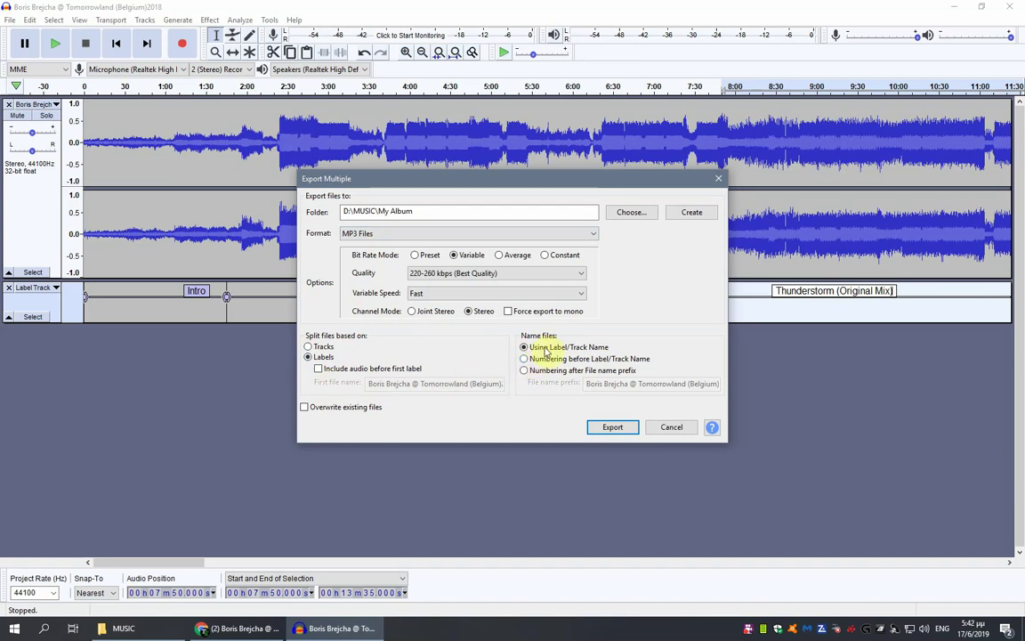
left_click(611, 431)
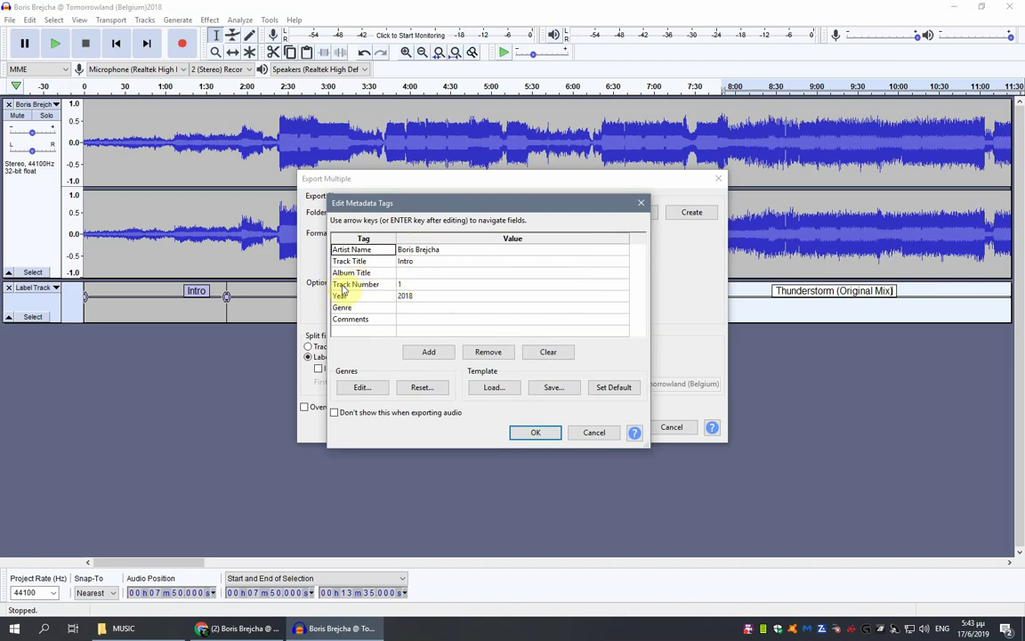
Step: Try Techno as the Genre tag for the Intro track and clear the tag again
left_click(416, 310)
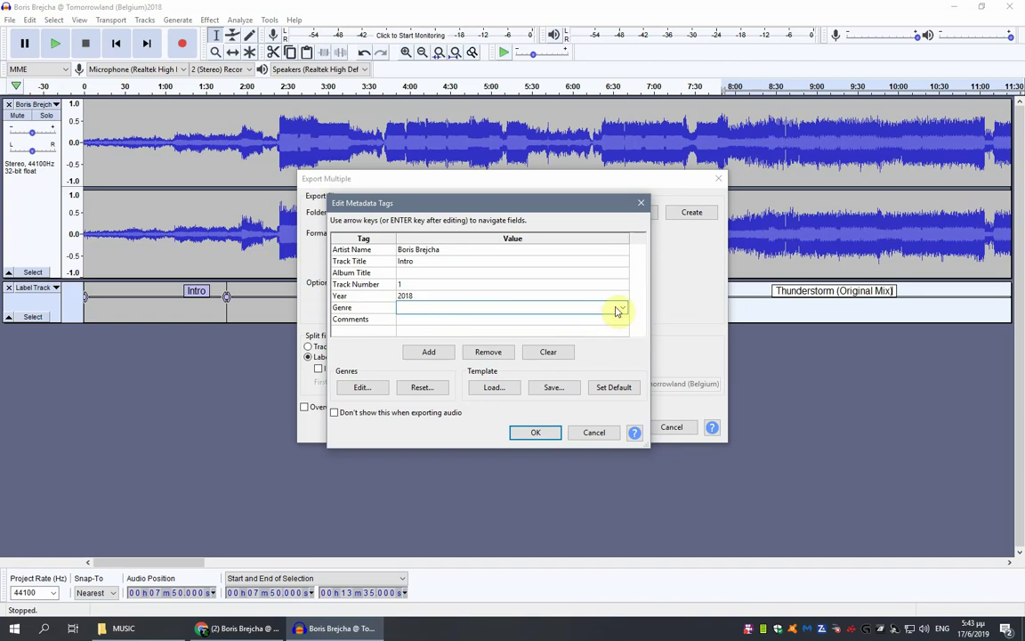
left_click(626, 309)
scroll(583, 409, "down", 10)
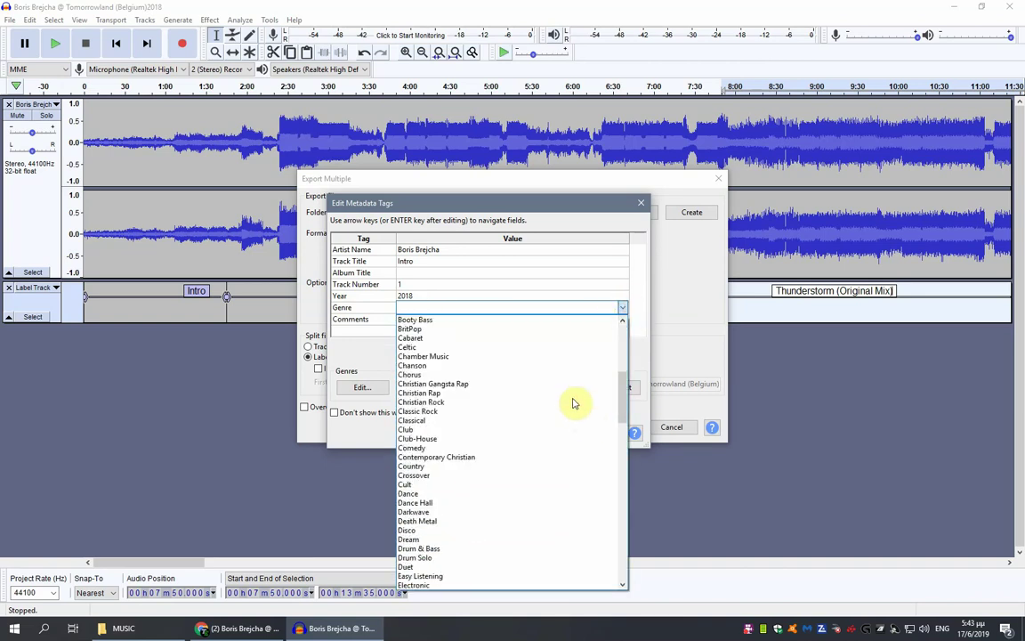
left_click(418, 311)
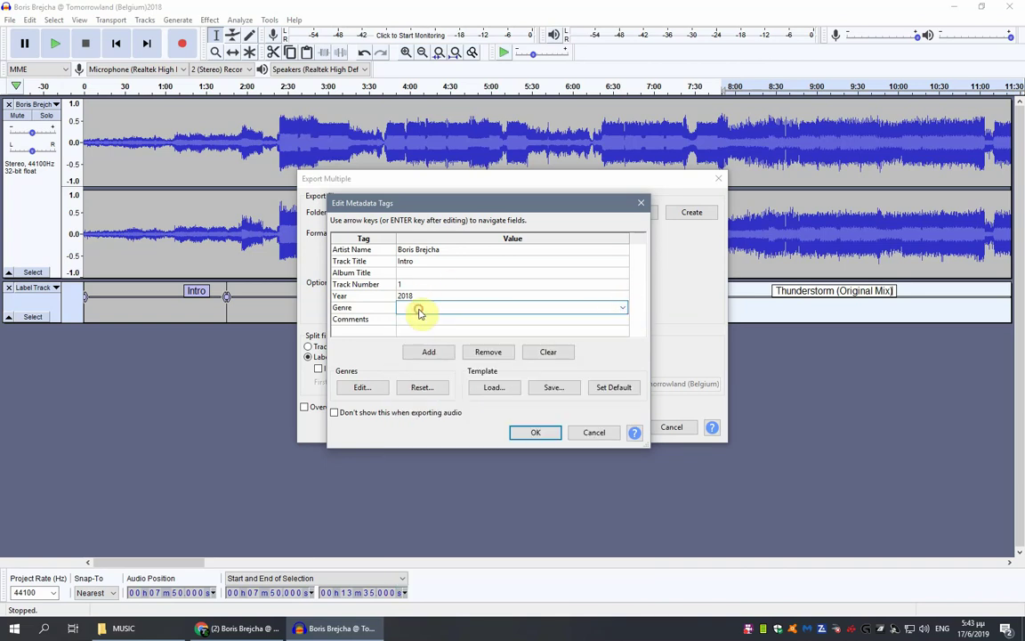
type("t")
left_click(622, 308)
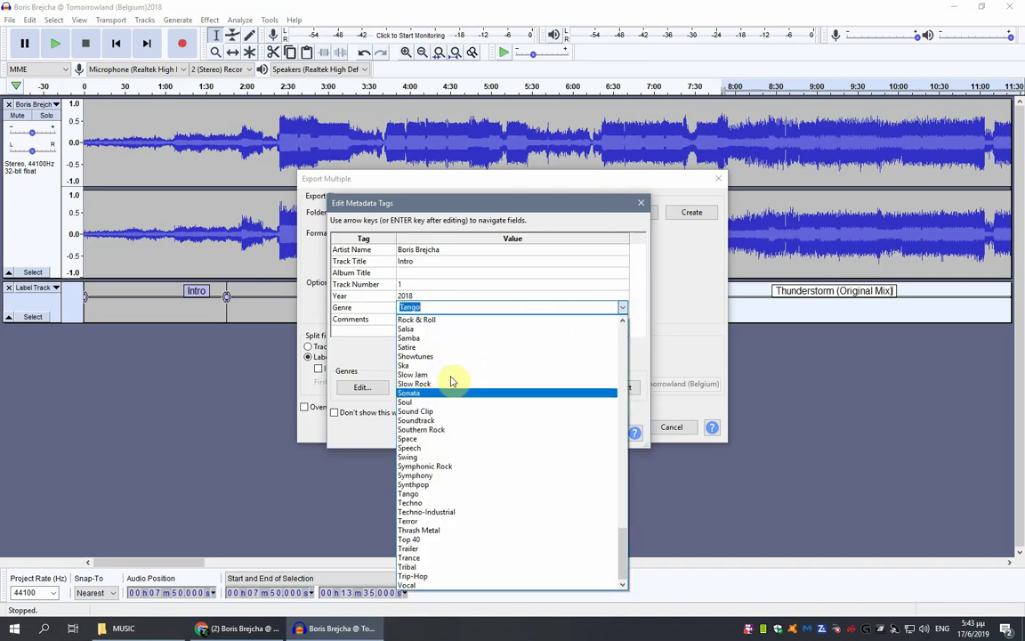
type("tt")
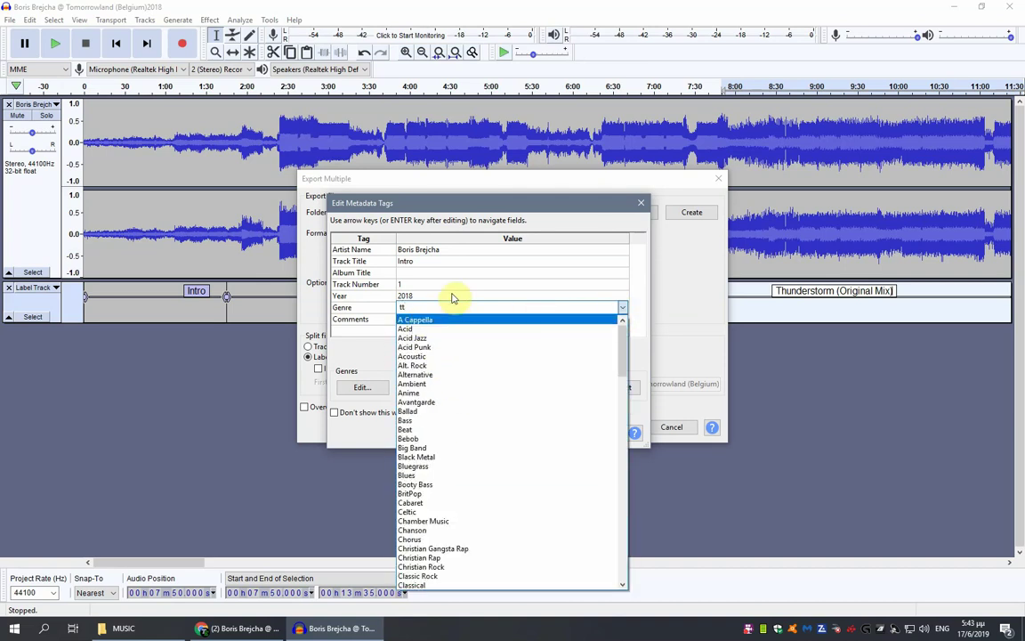
key("BackSpace")
type("e")
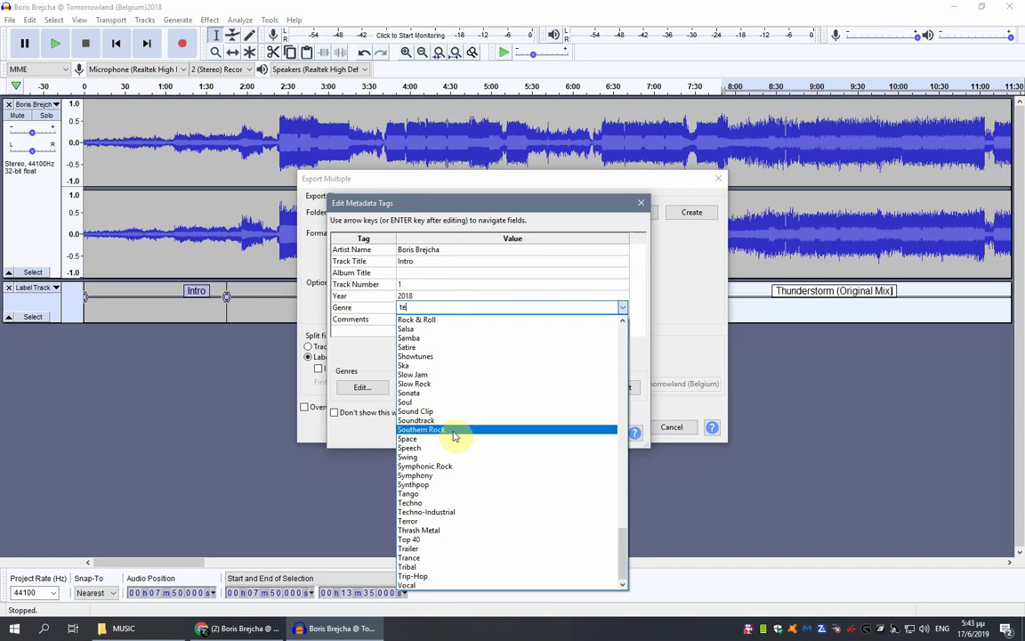
left_click(418, 503)
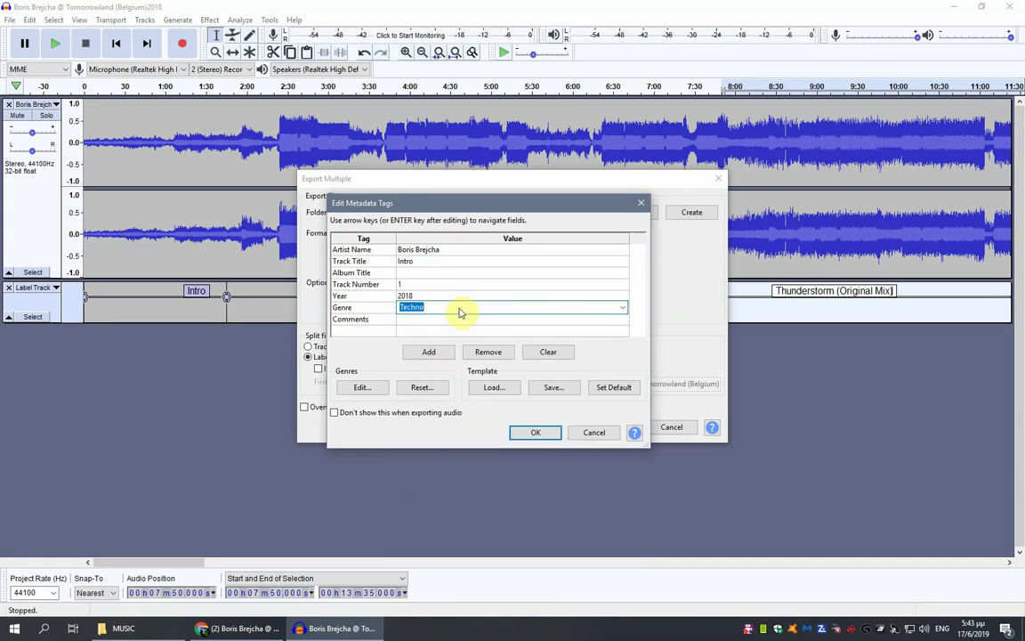
key("BackSpace")
Step: Accept the metadata tags for Intro, Take It Smart and Thunderstorm, and dismiss the export report
left_click(535, 431)
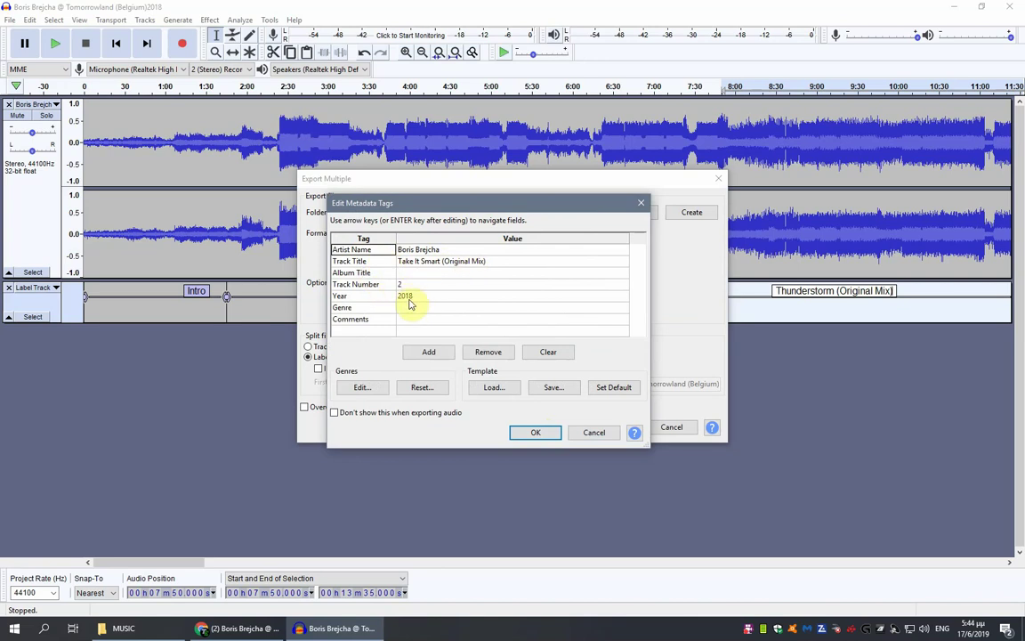
left_click(539, 433)
left_click(536, 434)
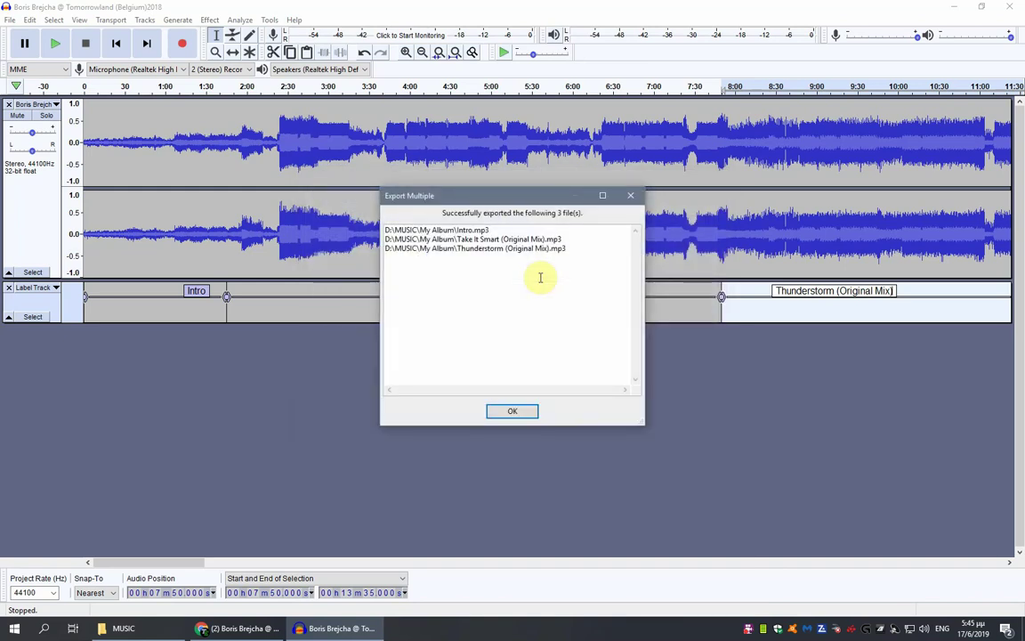
left_click(519, 413)
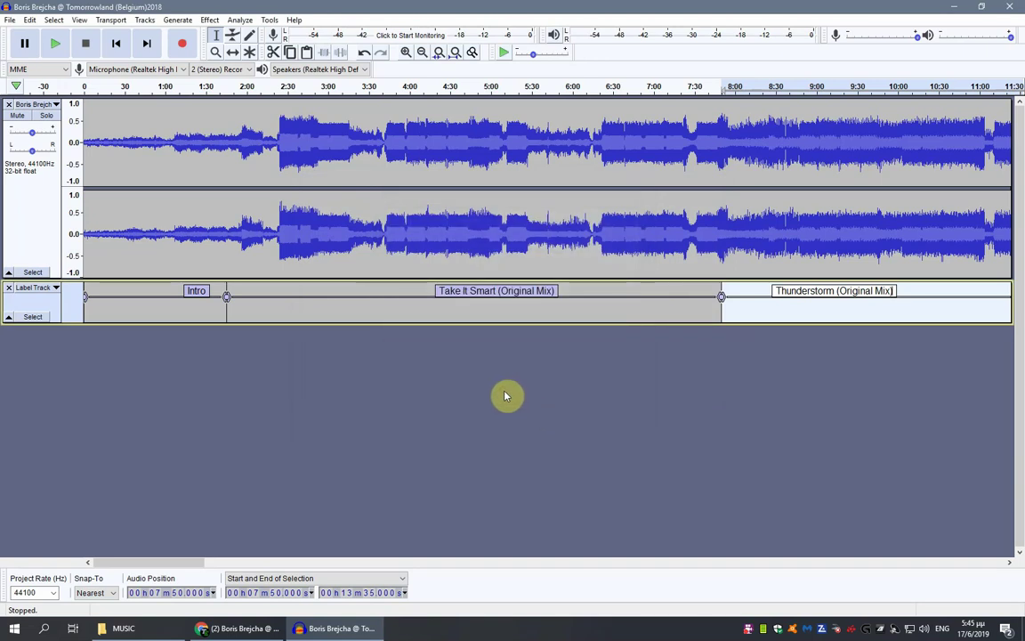
Step: Open the My Album folder in File Explorer and widen the Name column to read the full names of the exported files
left_click(154, 632)
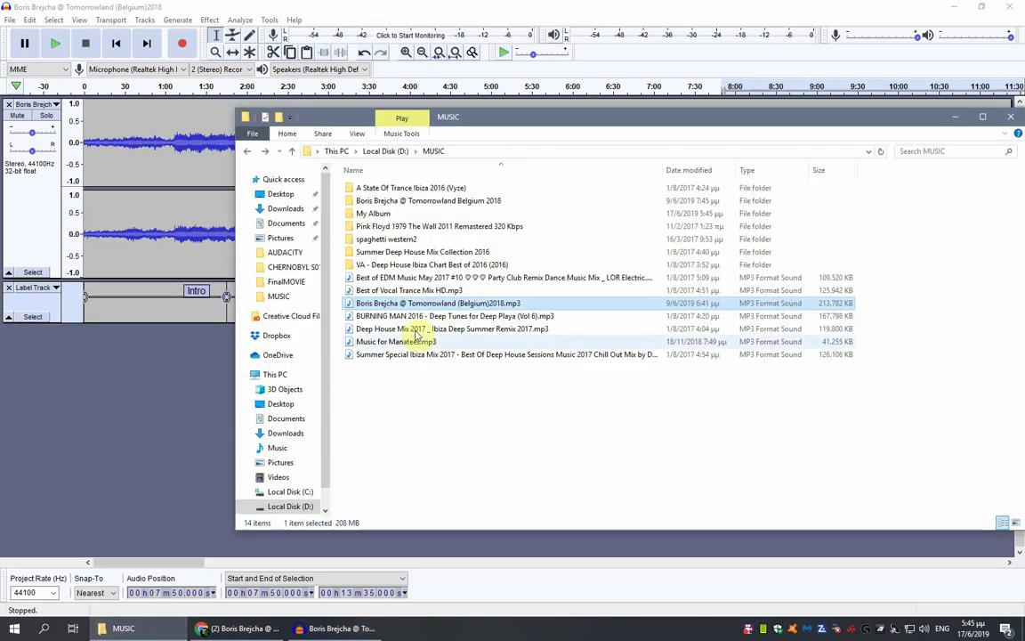
double_click(379, 216)
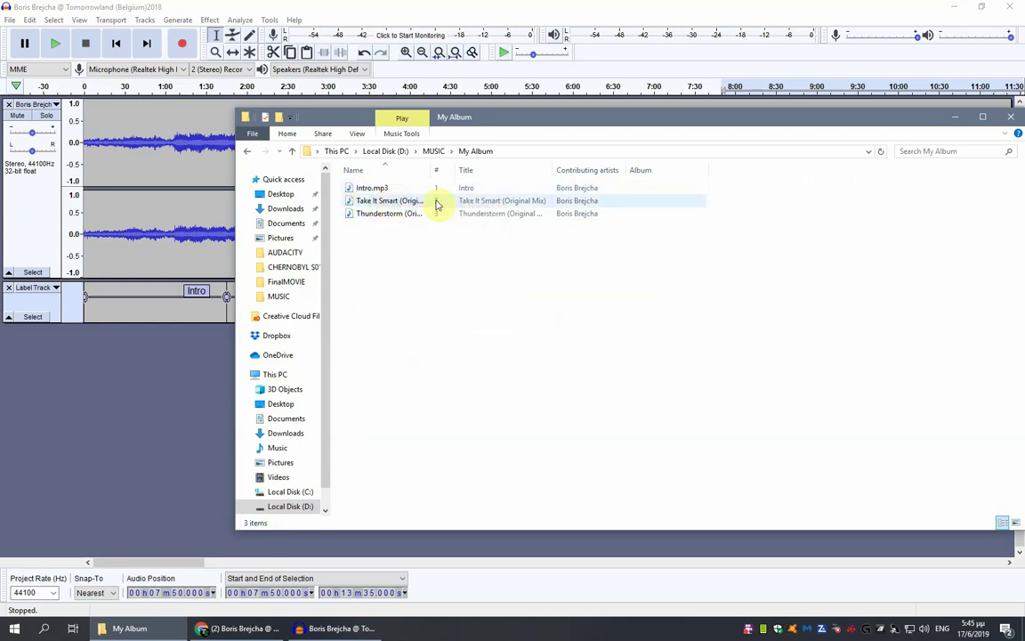
left_click_drag(428, 171, 489, 172)
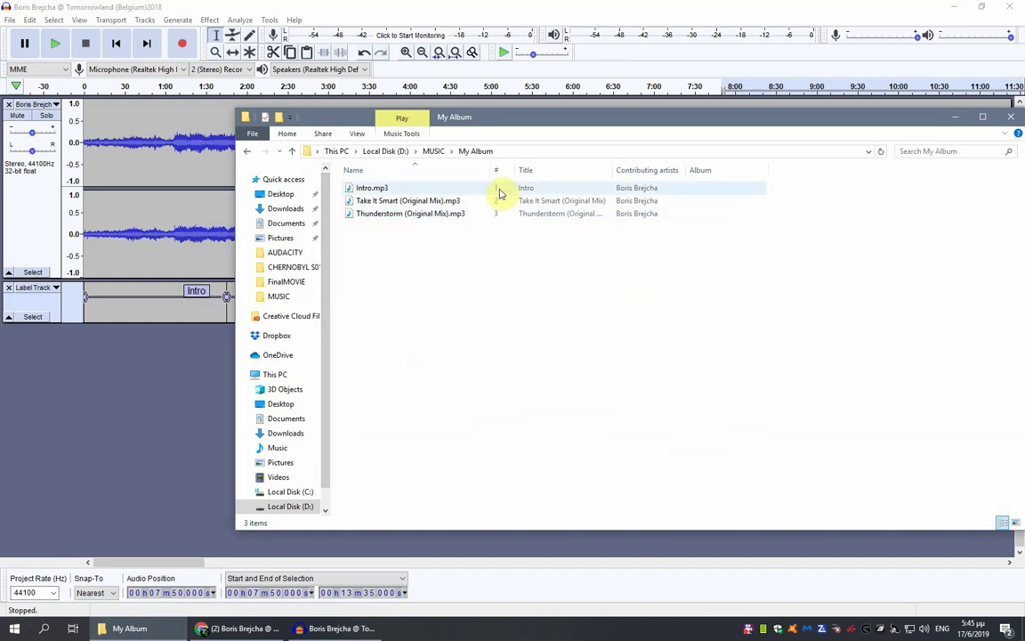
left_click(495, 214)
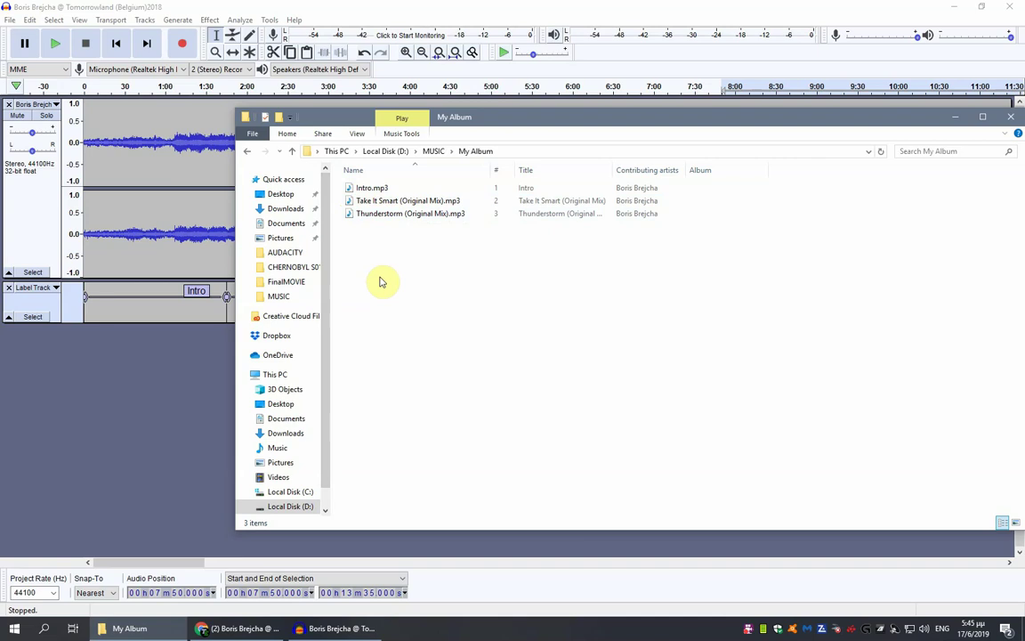
Step: Play all three exported MP3 files from My Album in Windows Media Player and maximize the player
left_click_drag(381, 277, 392, 186)
right_click(394, 187)
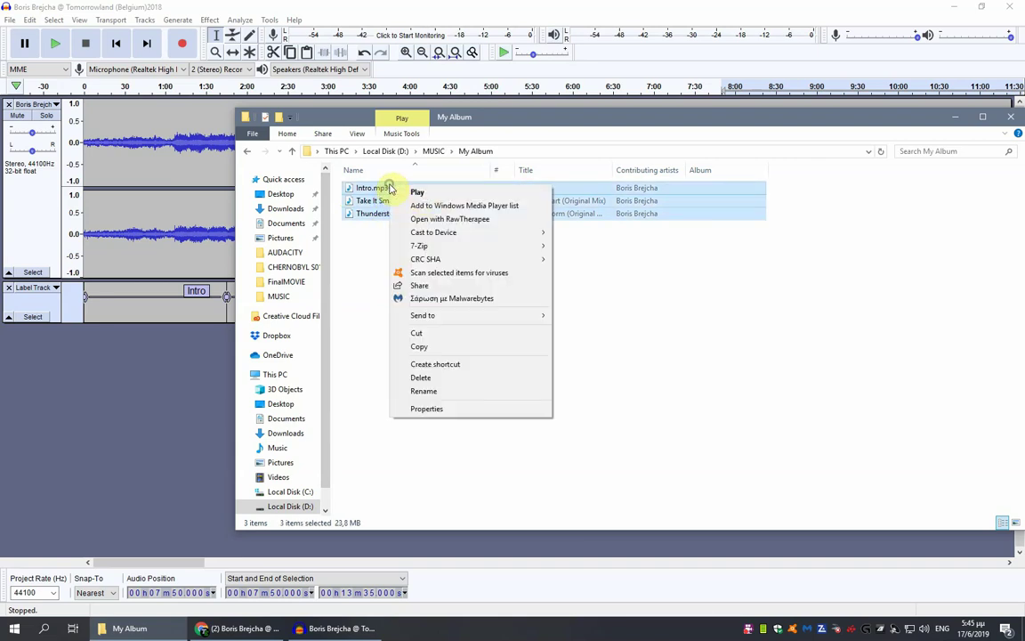
left_click(420, 191)
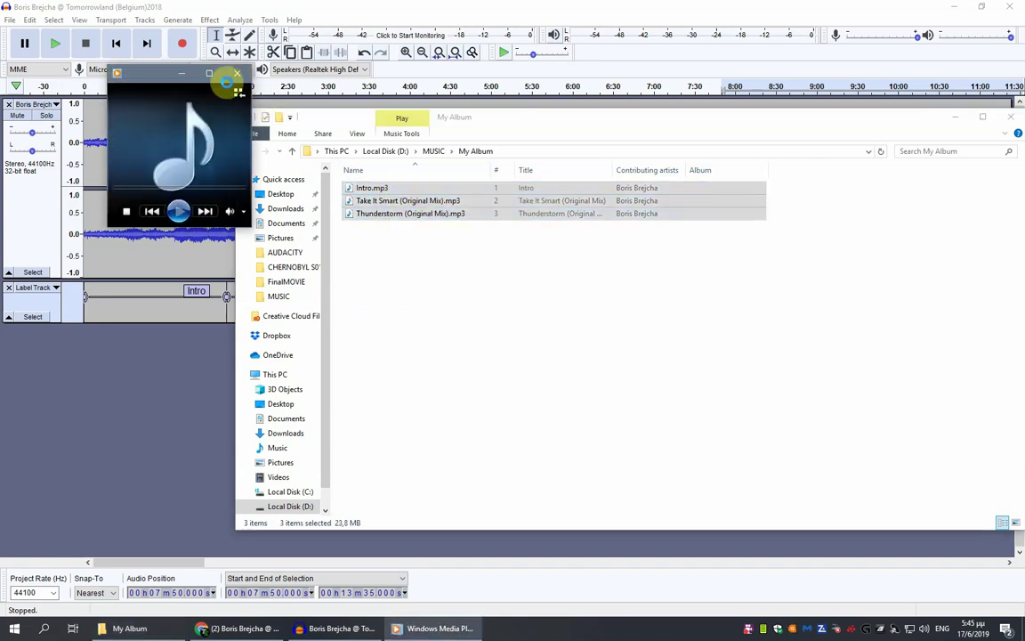
left_click(206, 79)
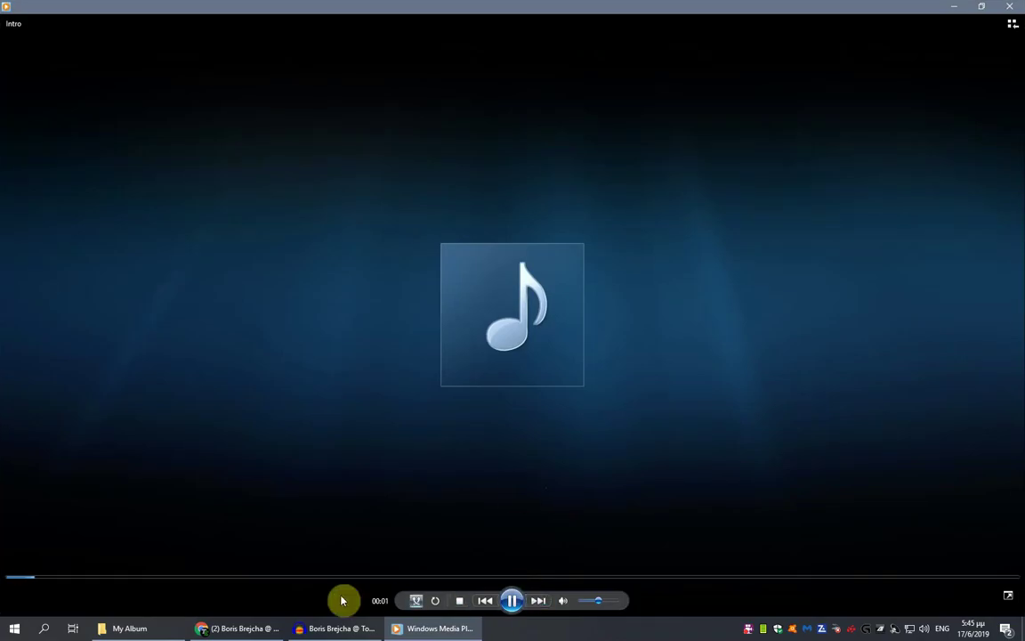
Step: Skip forward through the tracks to Thunderstorm (Original Mix), go back to Intro and pause playback
left_click(541, 602)
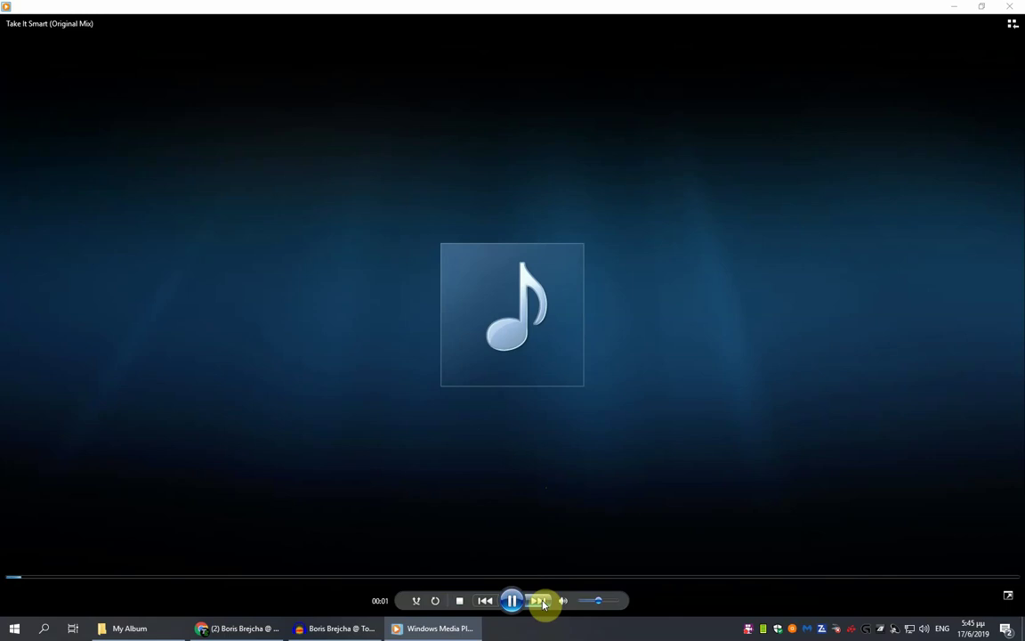
left_click(541, 601)
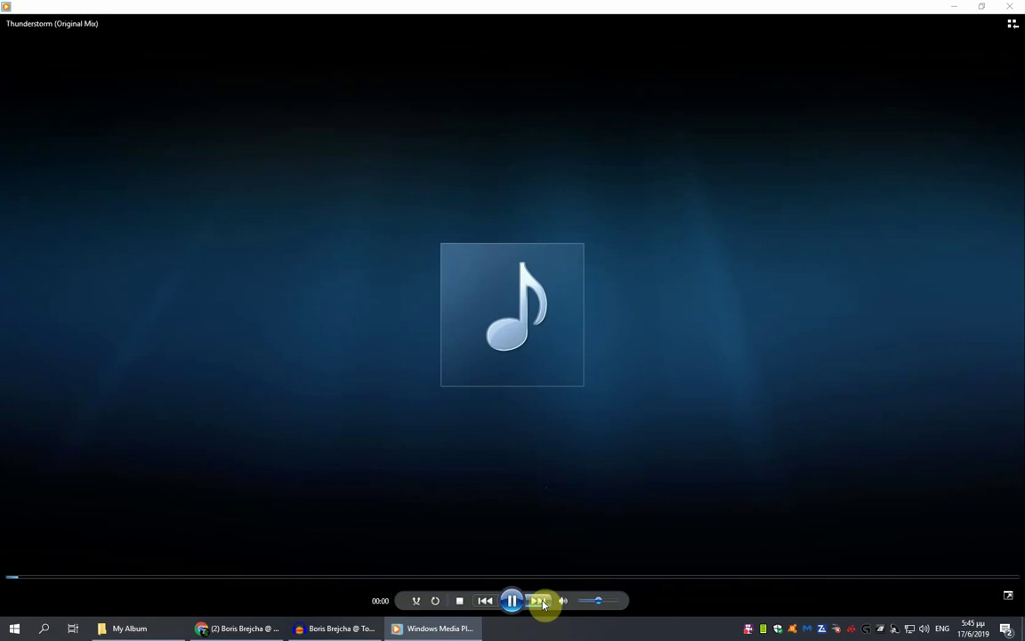
left_click(485, 601)
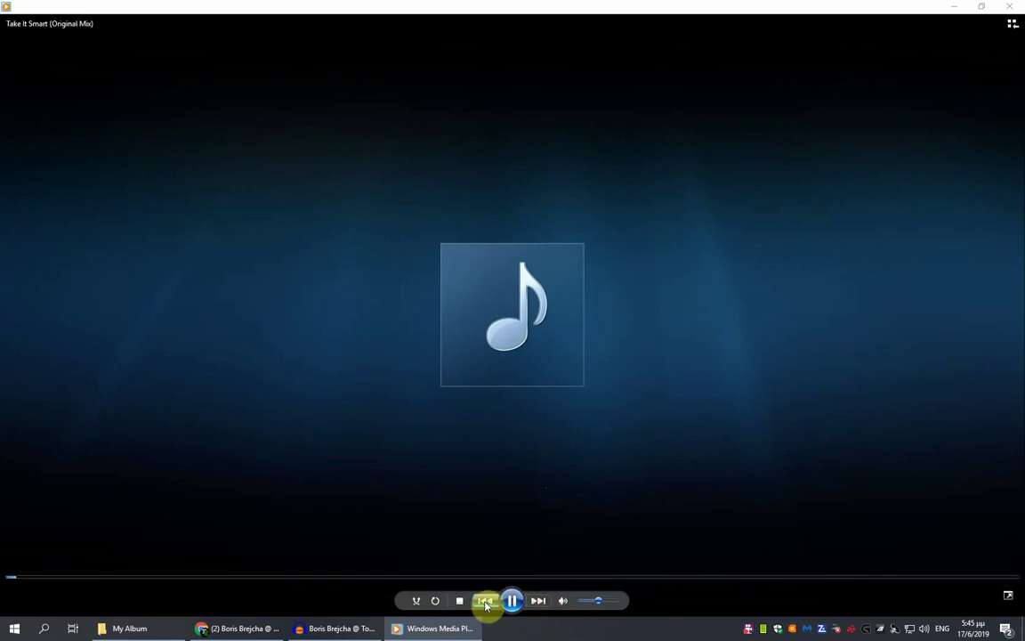
left_click(485, 601)
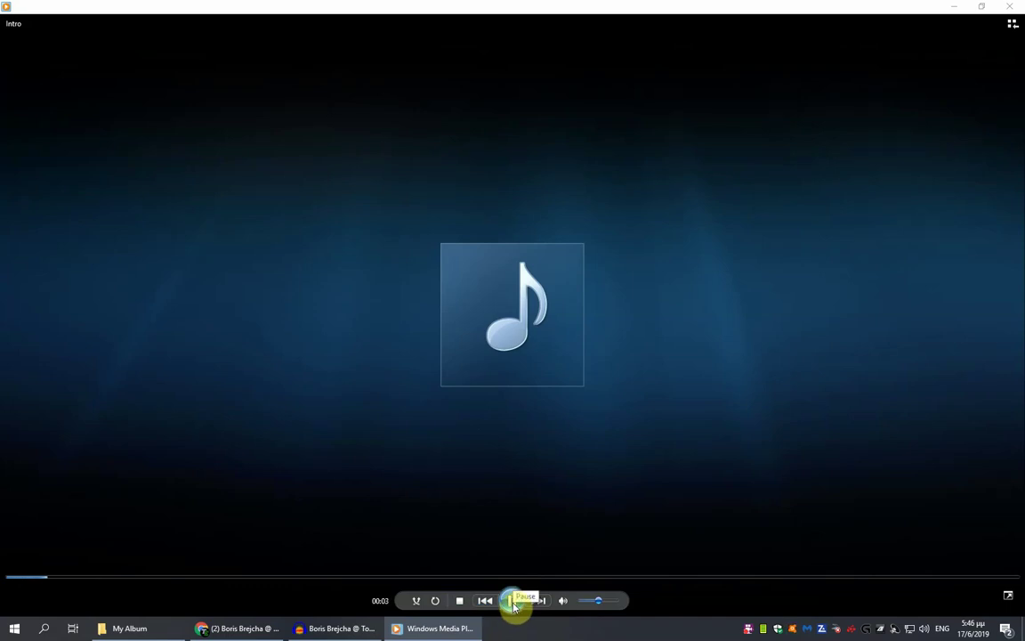
left_click(513, 602)
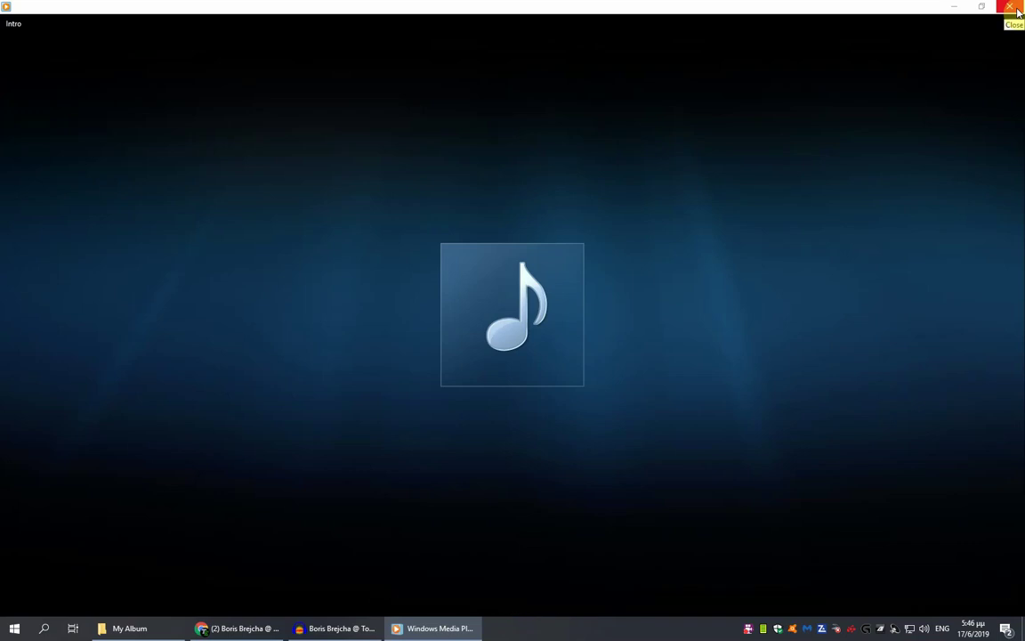
Step: Close Windows Media Player and the My Album folder window to return to Audacity
left_click(1017, 10)
left_click(1014, 8)
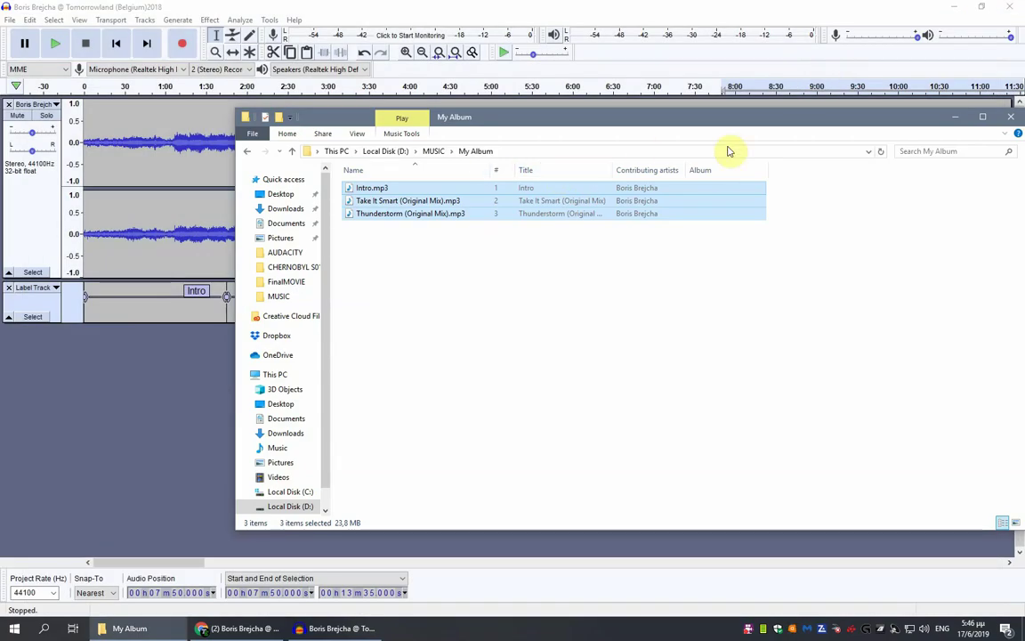
left_click_drag(818, 125, 657, 107)
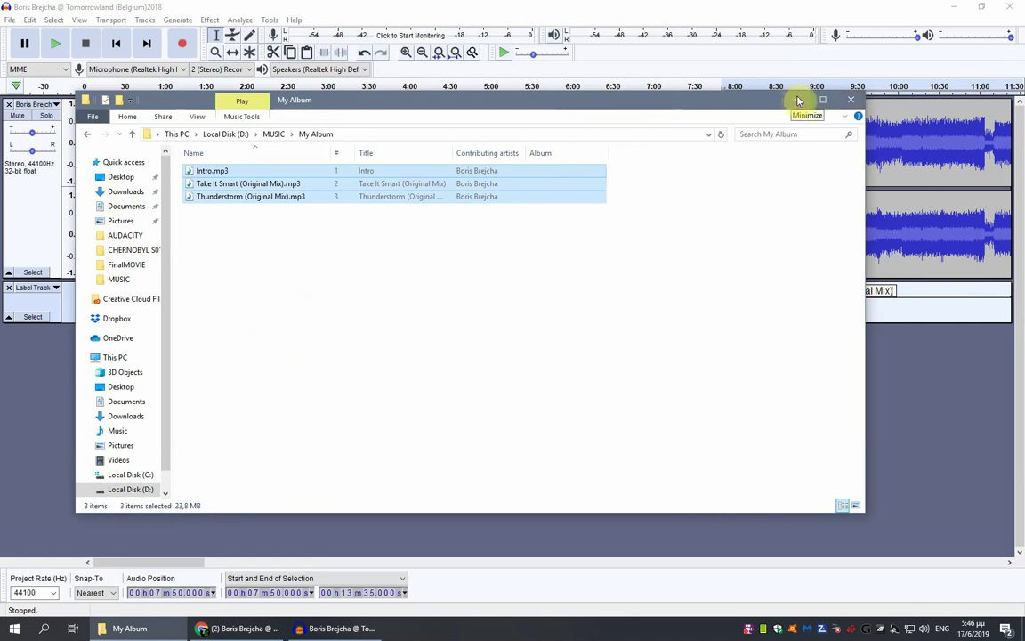
left_click(851, 100)
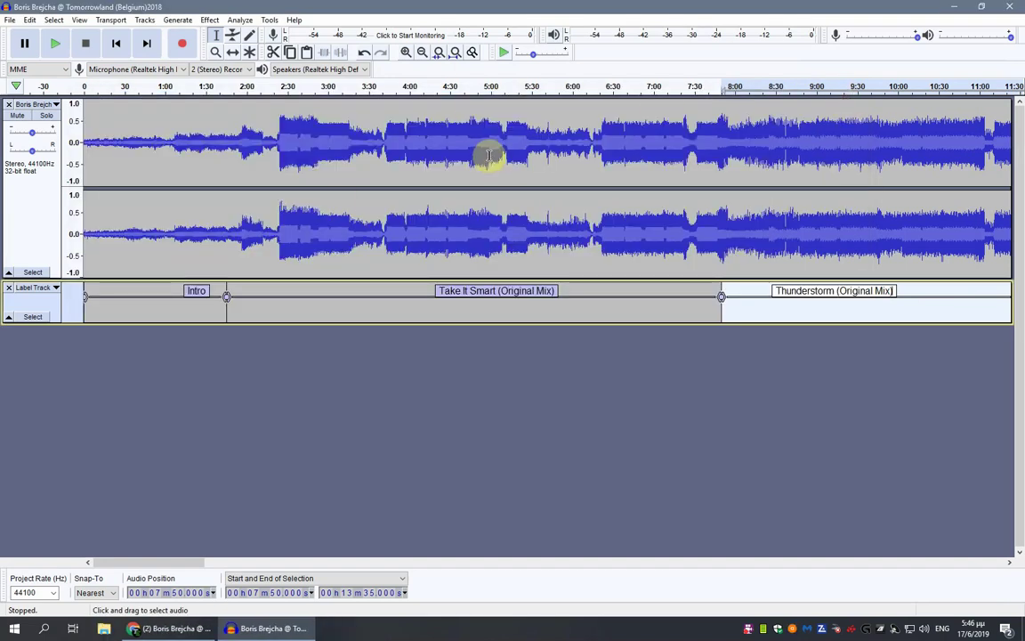